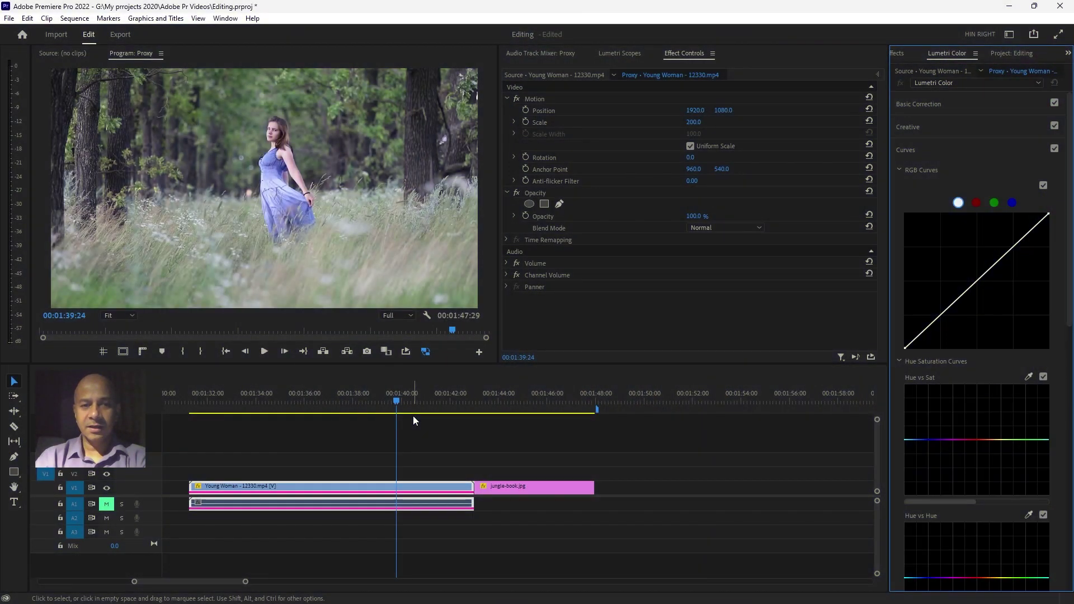
# Collapse Curves, expand Color Wheels & Match, and preview the woman clip, then the jungle-book frame.
pyautogui.click(912, 153)
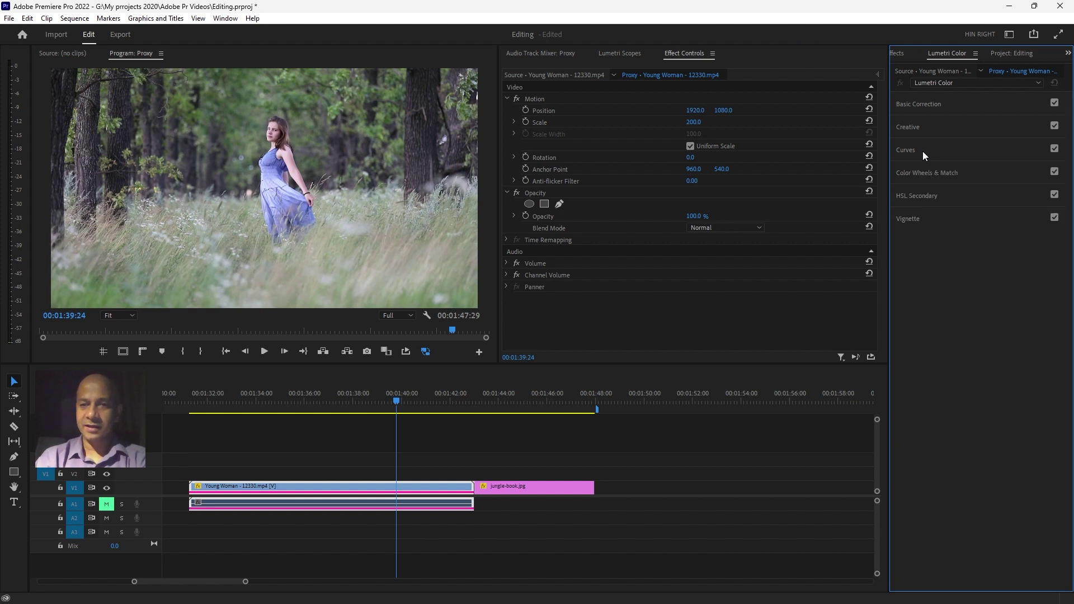
pyautogui.click(949, 178)
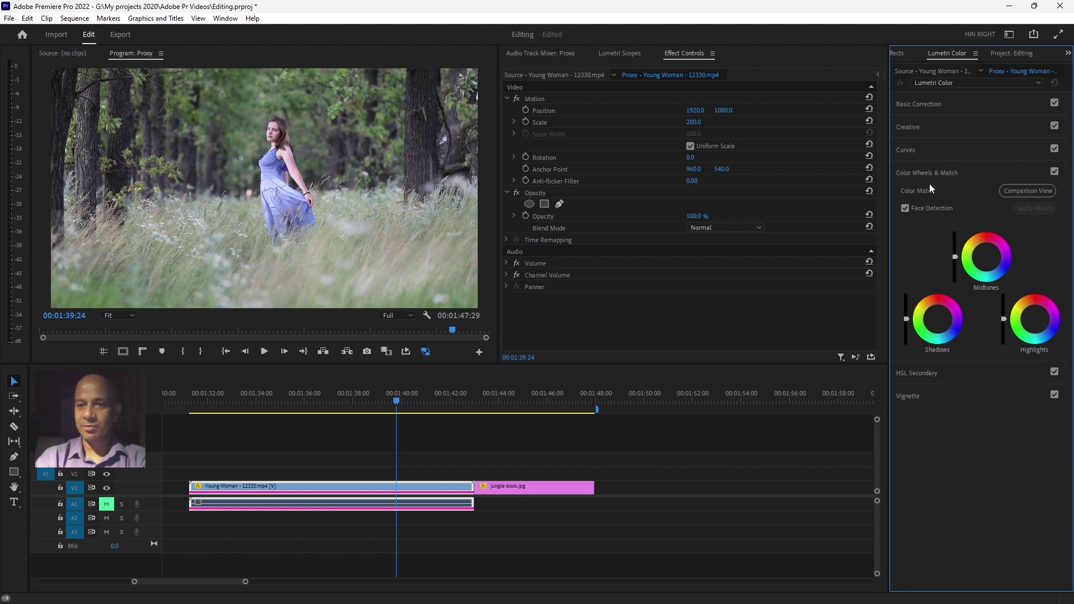
pyautogui.click(319, 402)
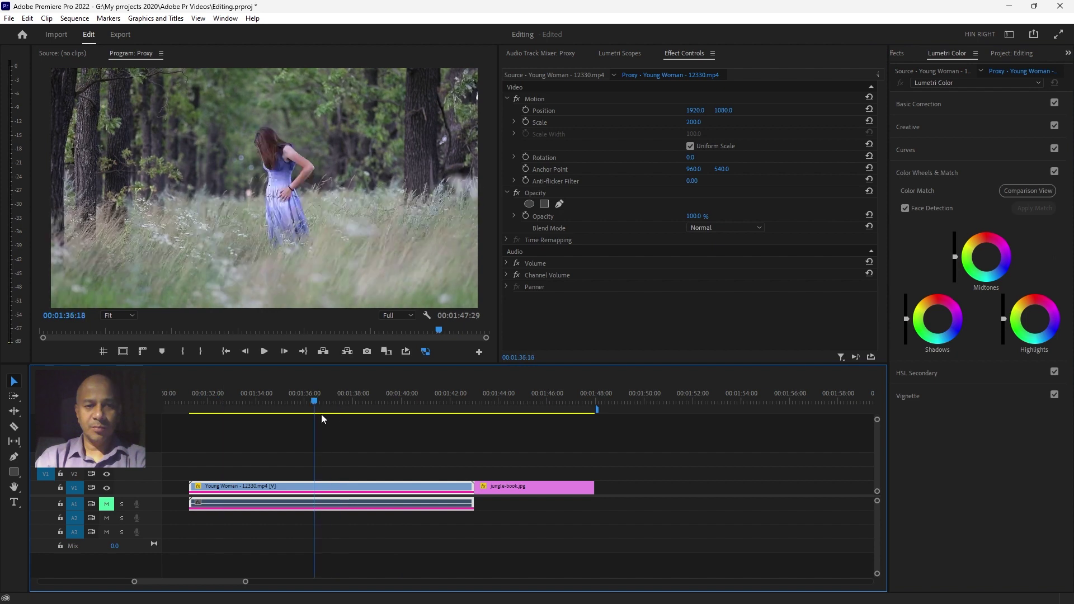
pyautogui.moveTo(367, 403)
pyautogui.mouseDown()
pyautogui.moveTo(344, 402)
pyautogui.moveTo(381, 407)
pyautogui.mouseUp()
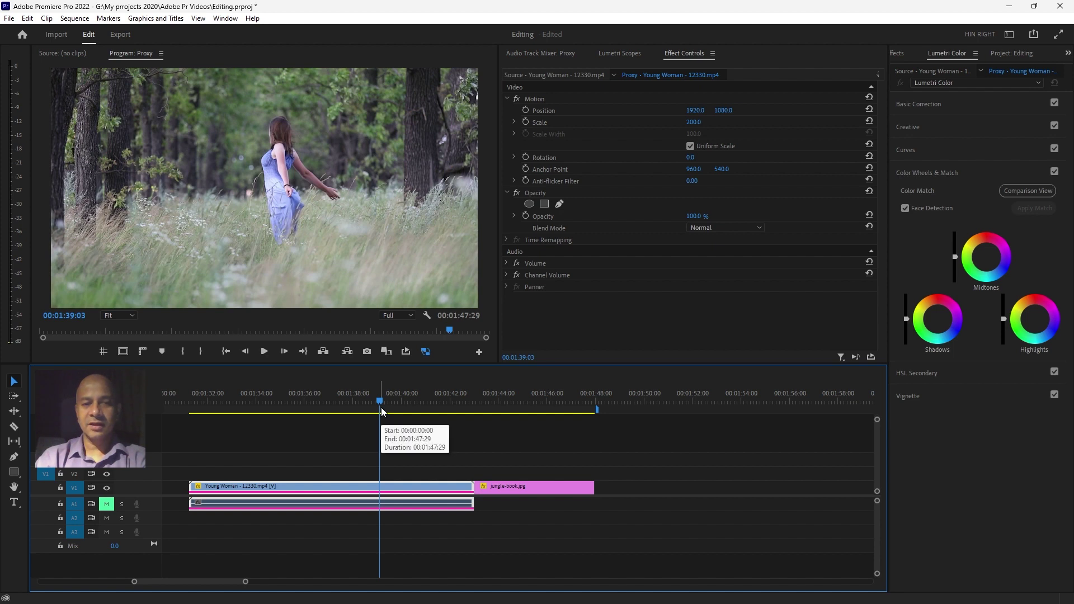
pyautogui.click(460, 412)
pyautogui.click(516, 413)
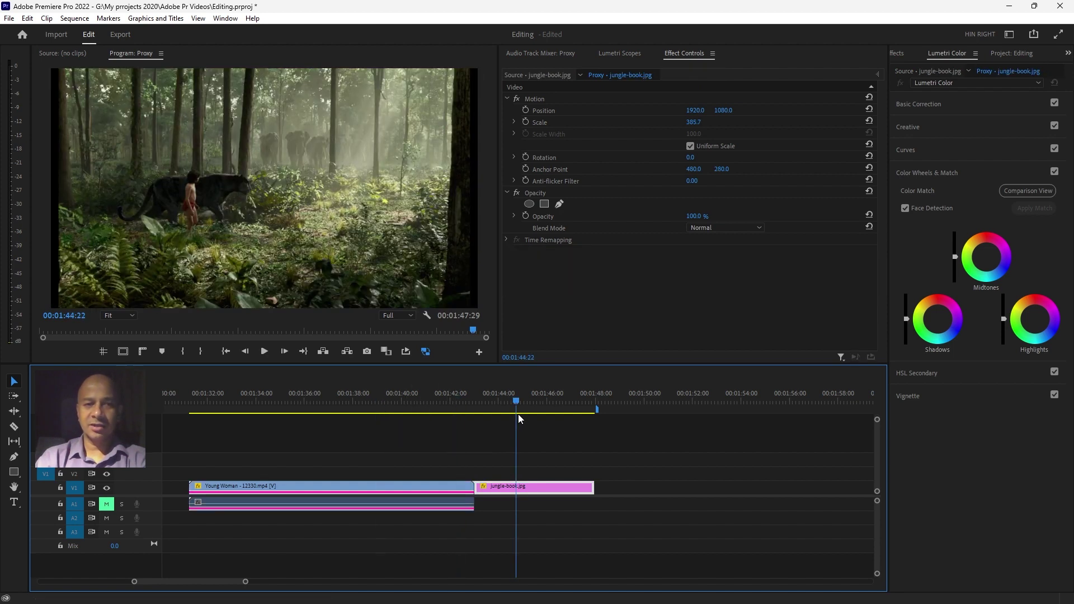
pyautogui.click(532, 413)
pyautogui.click(505, 402)
pyautogui.click(525, 409)
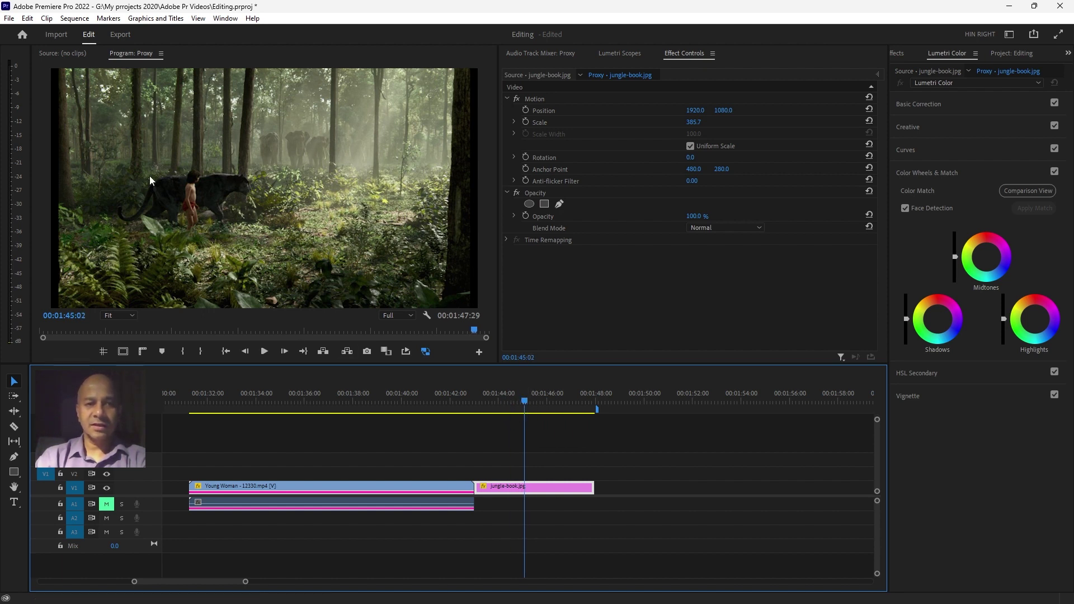
# Flip between the Young Woman clip and the jungle-book frame, ending at 01:39:12.
pyautogui.click(395, 407)
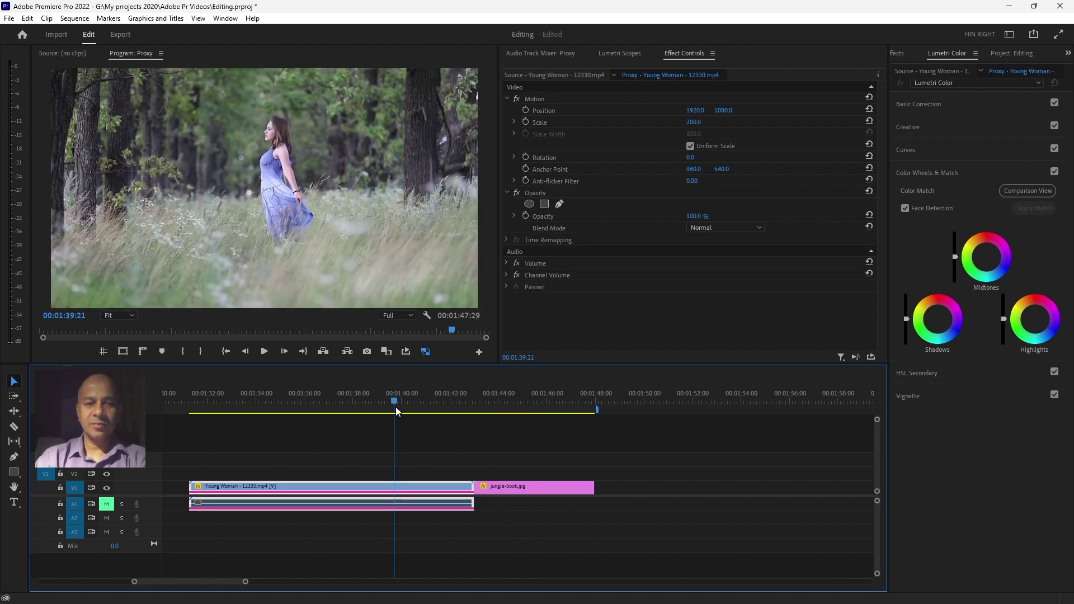
pyautogui.moveTo(385, 406); pyautogui.dragTo(410, 415)
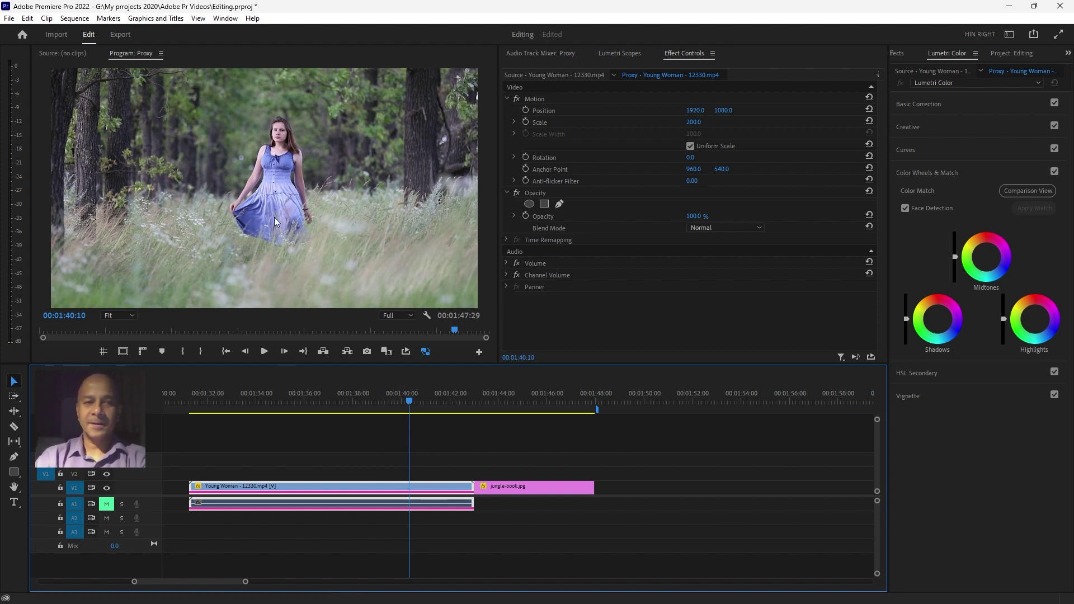
pyautogui.click(514, 407)
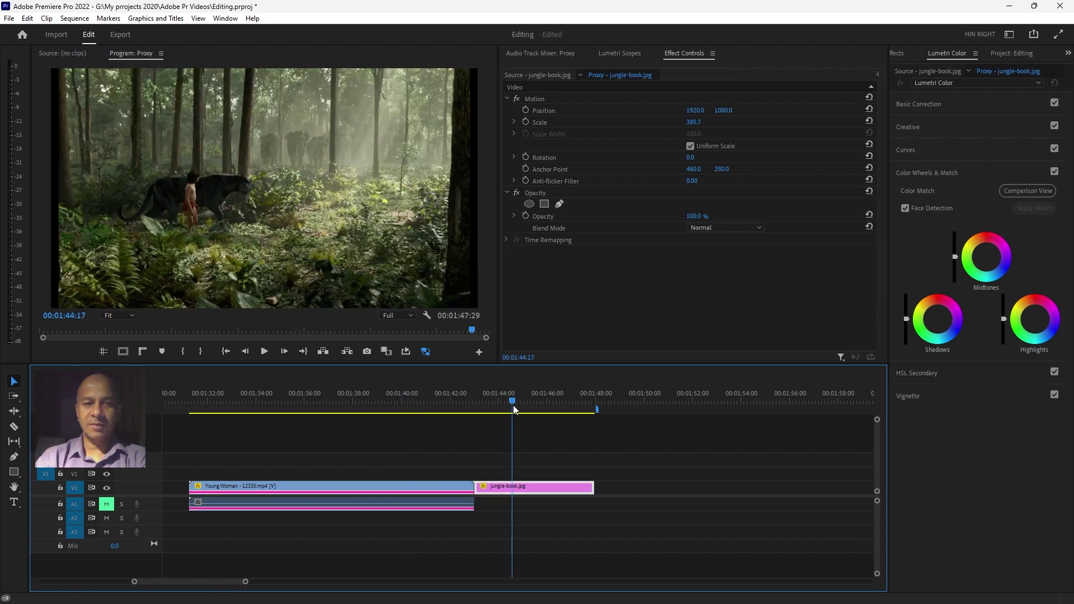
pyautogui.click(521, 415)
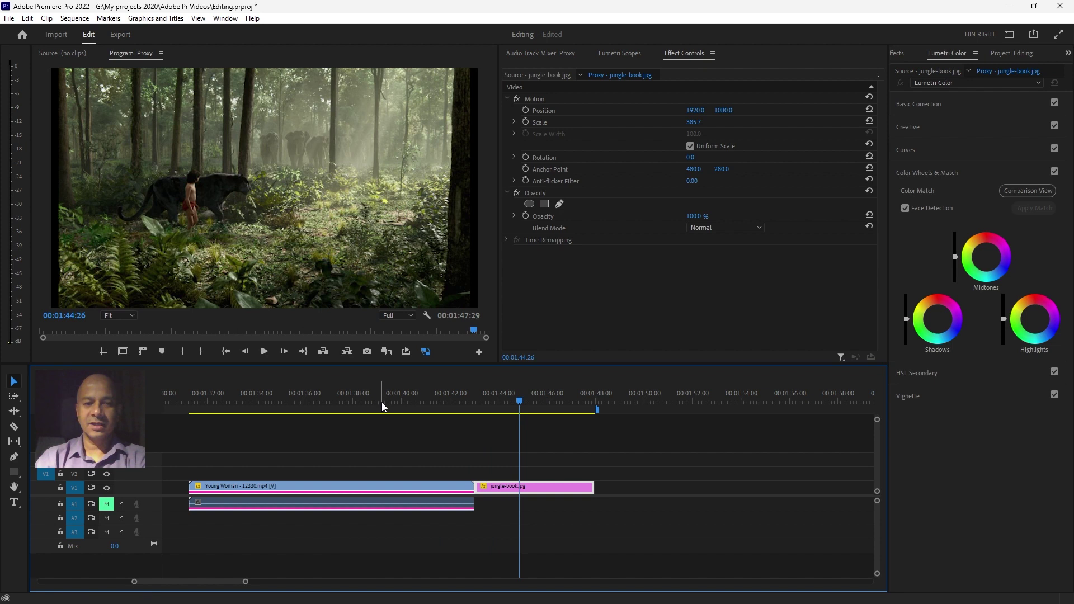
pyautogui.click(412, 412)
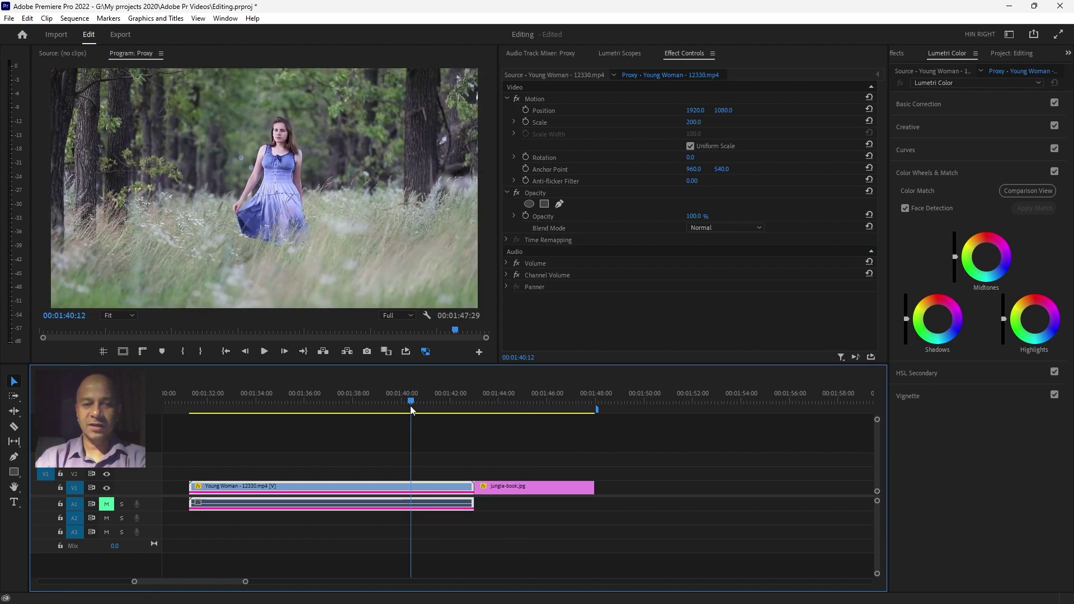
pyautogui.click(503, 413)
pyautogui.click(389, 406)
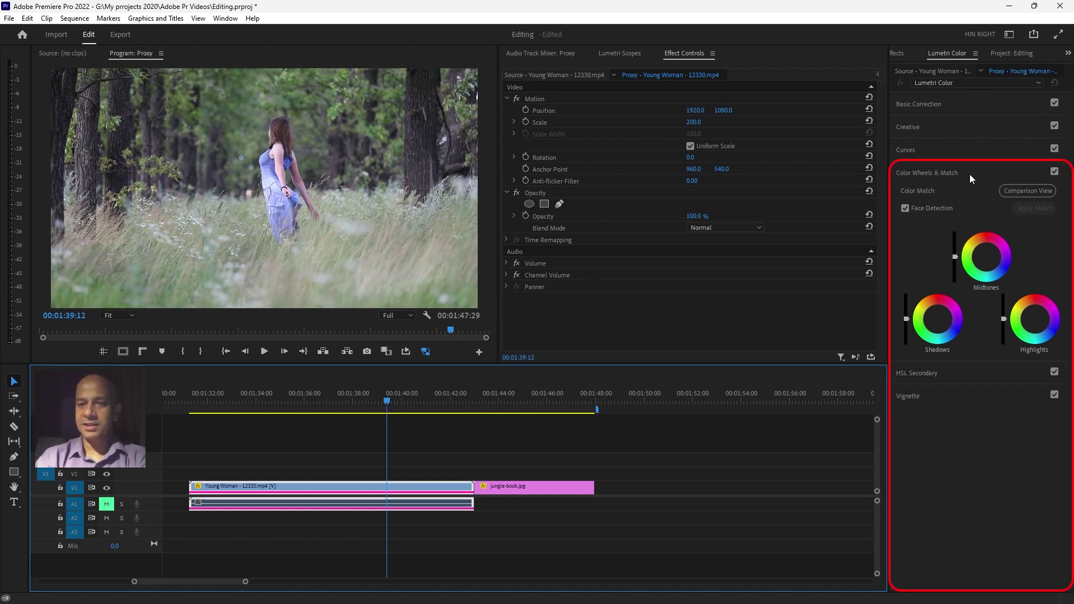
# Turn on Comparison View and slide the reference to the jungle-book.jpg frame.
pyautogui.click(1029, 193)
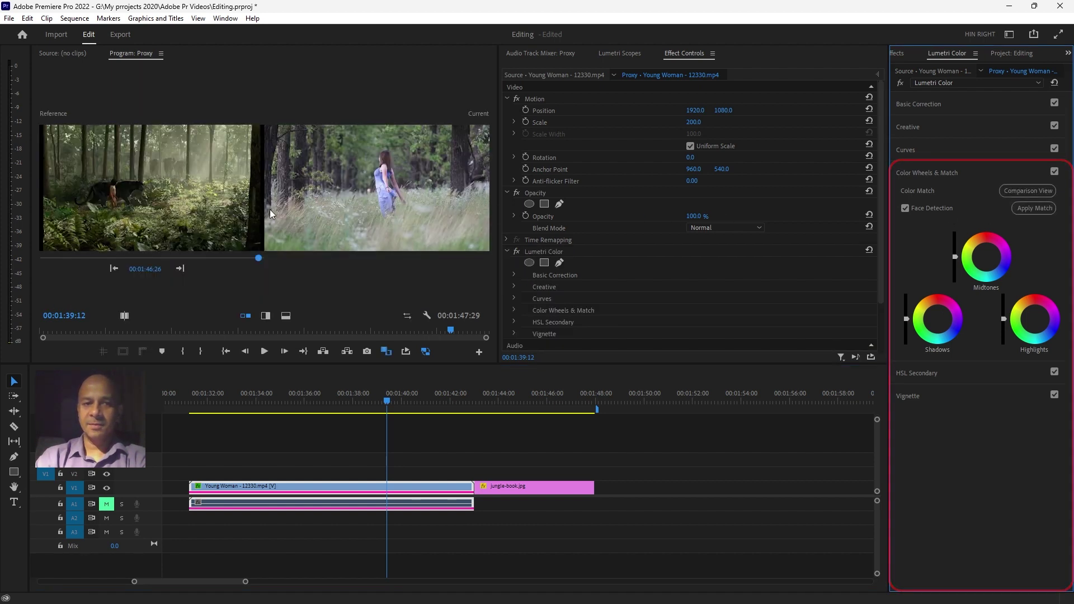
pyautogui.moveTo(258, 261)
pyautogui.mouseDown()
pyautogui.moveTo(95, 258)
pyautogui.moveTo(162, 263)
pyautogui.moveTo(150, 265)
pyautogui.mouseUp()
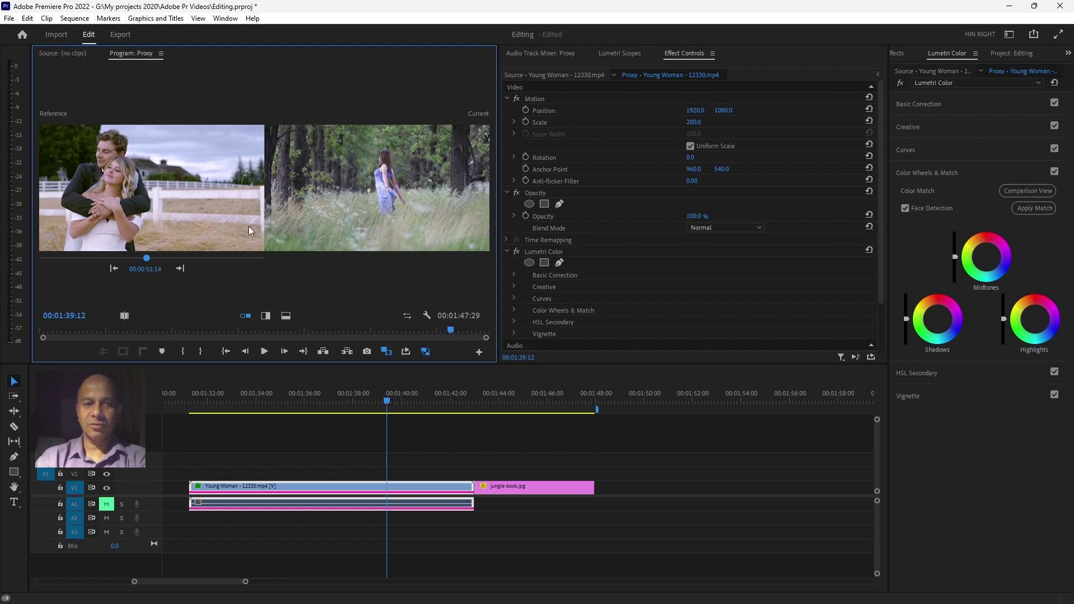
pyautogui.click(234, 259)
pyautogui.press('-')
pyautogui.press('-')
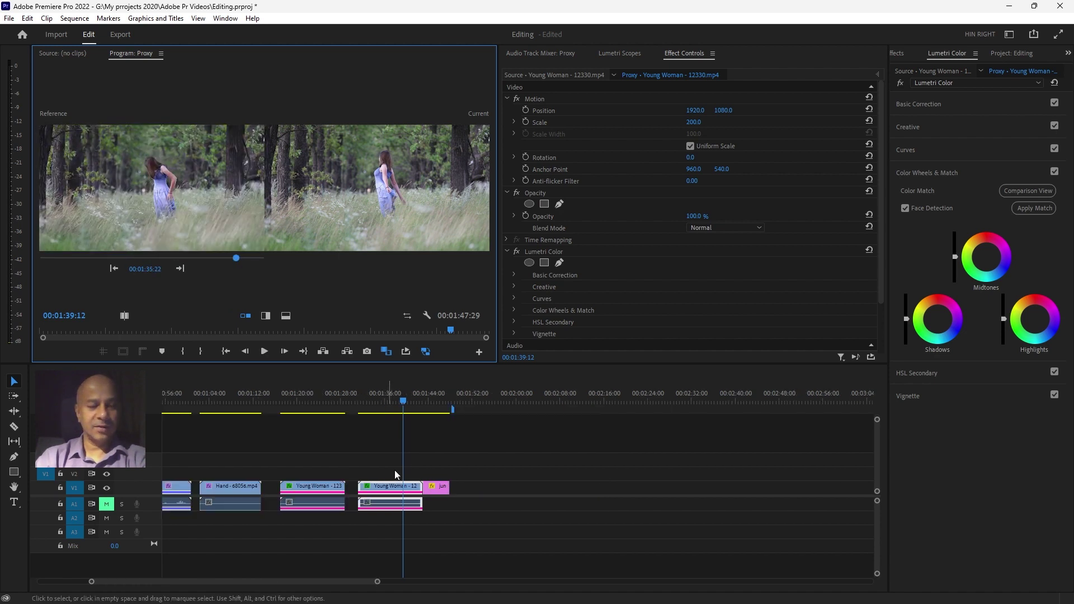
pyautogui.keyDown('alt'); pyautogui.scroll(2, 417, 463); pyautogui.keyUp('alt')
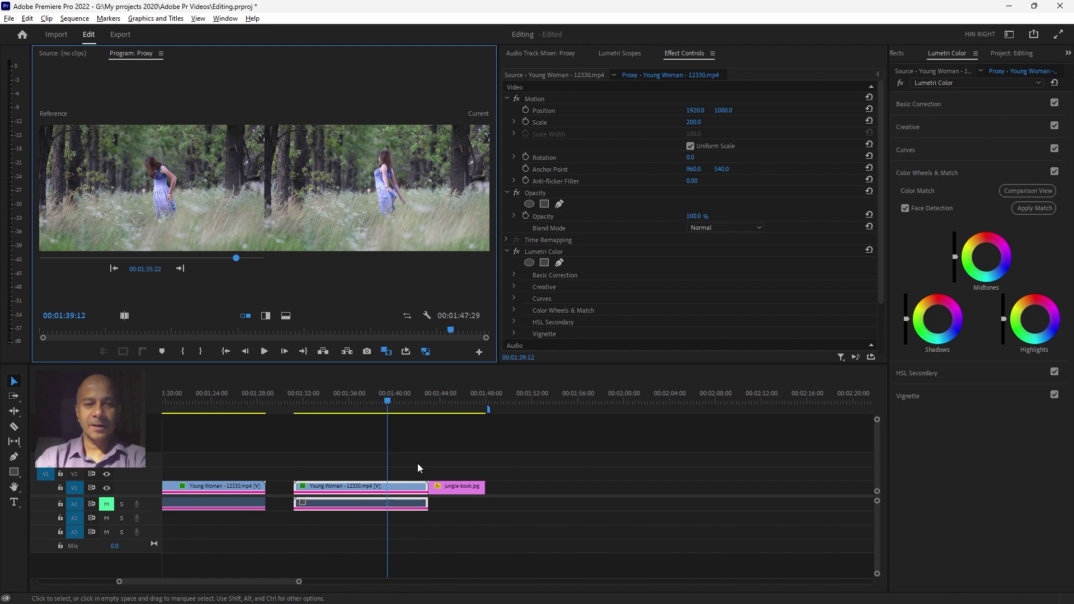
pyautogui.keyDown('alt'); pyautogui.scroll(2, 417, 463); pyautogui.keyUp('alt')
pyautogui.keyDown('alt'); pyautogui.scroll(1, 417, 464); pyautogui.keyUp('alt')
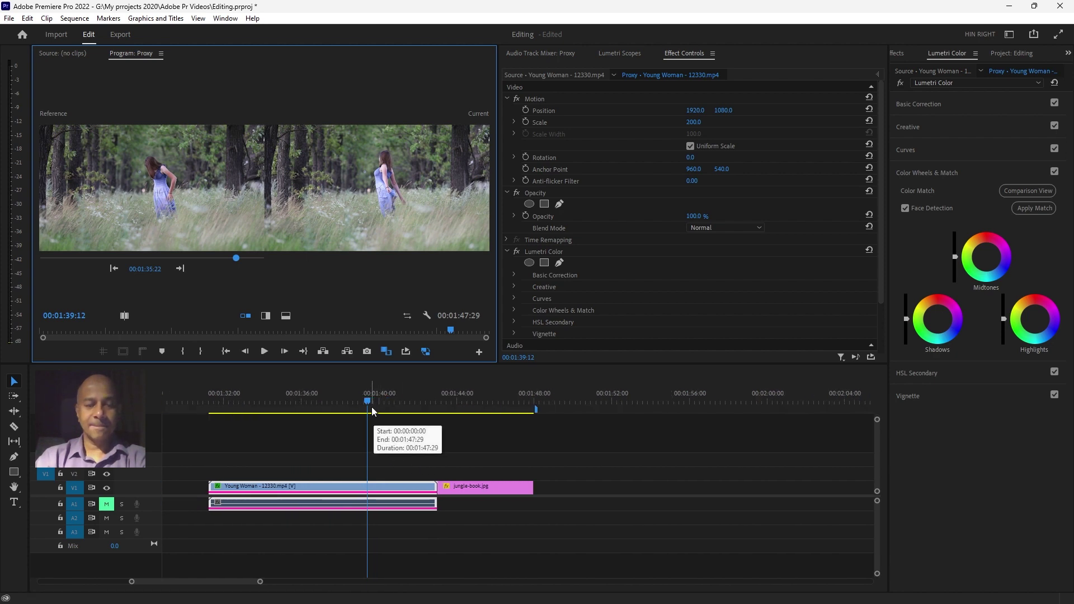
pyautogui.moveTo(237, 258); pyautogui.dragTo(246, 261)
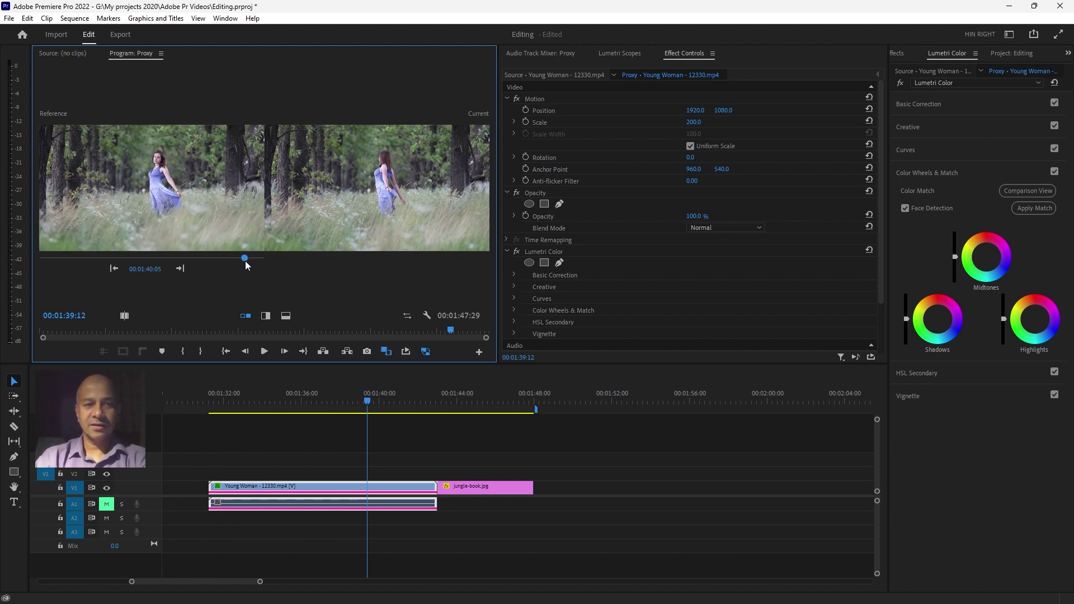
pyautogui.click(954, 105)
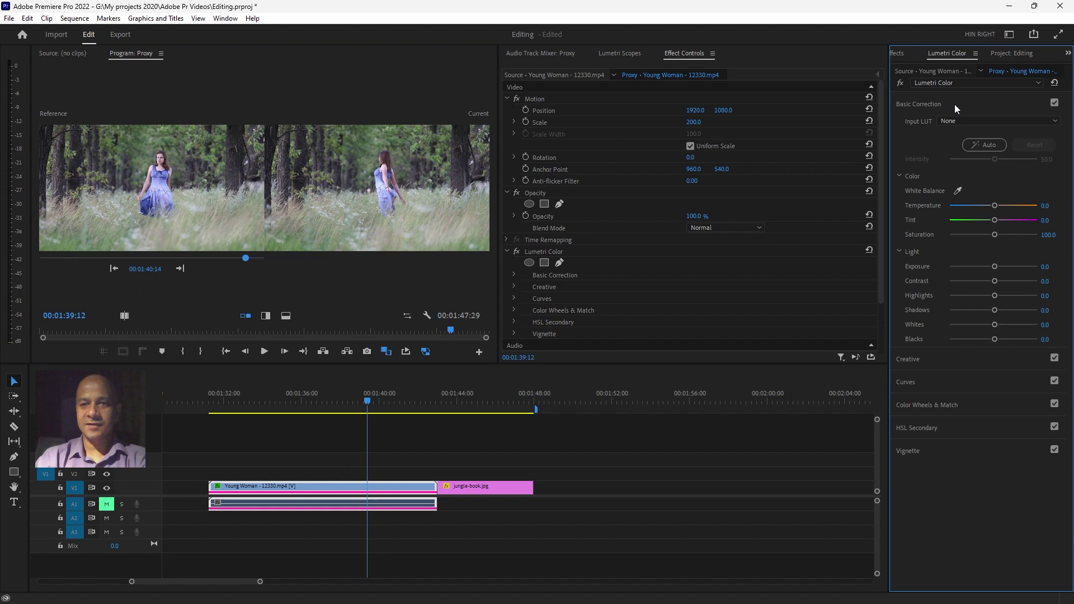
pyautogui.click(954, 104)
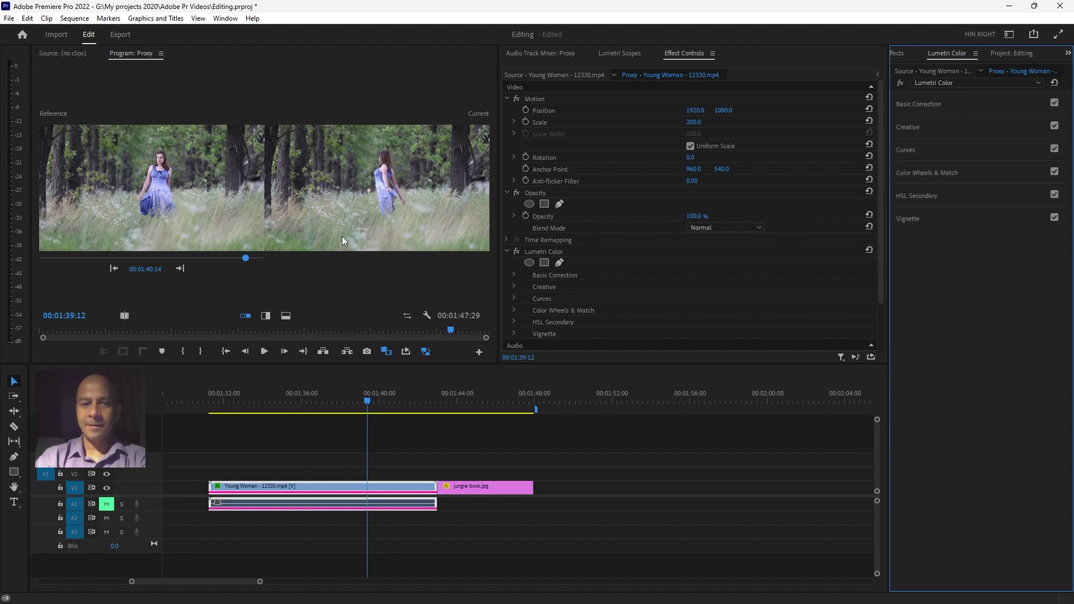
pyautogui.moveTo(246, 260); pyautogui.dragTo(257, 261)
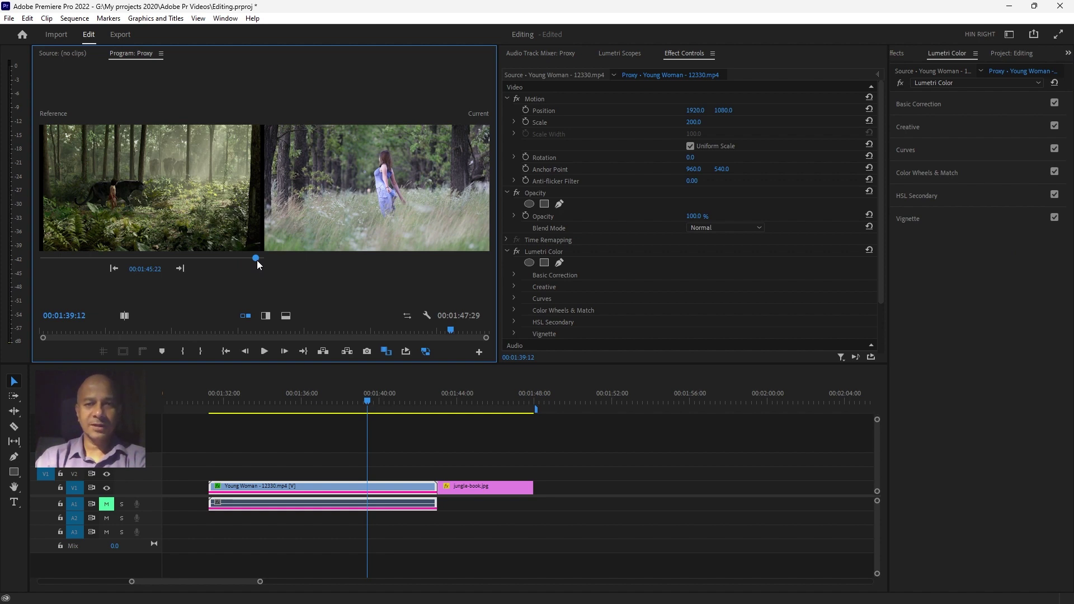
# Apply Color Match from the jungle-book reference, then return to the single program view.
pyautogui.click(928, 174)
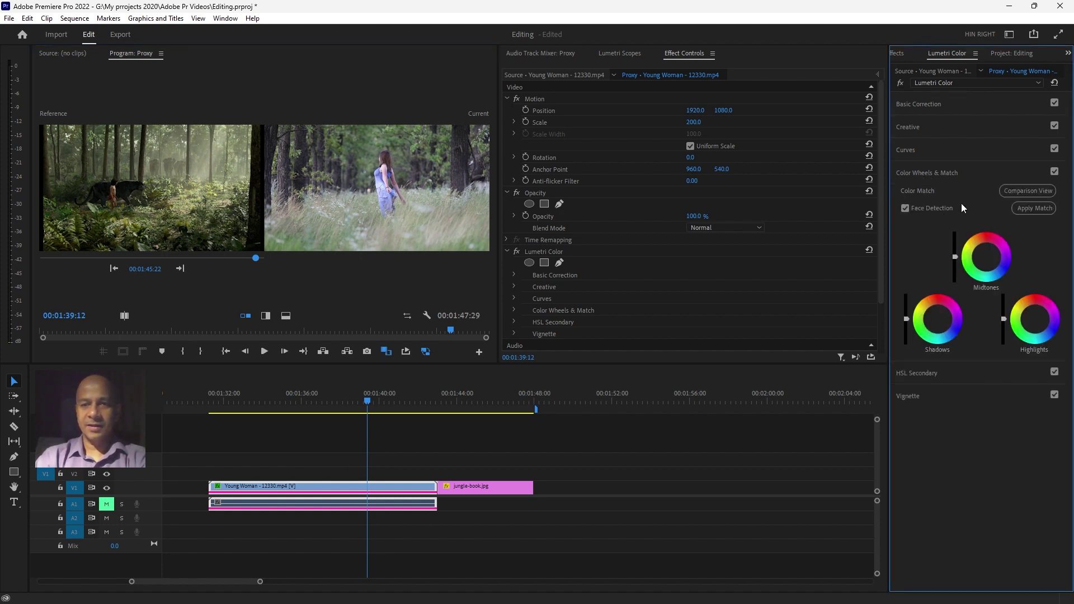
pyautogui.click(252, 259)
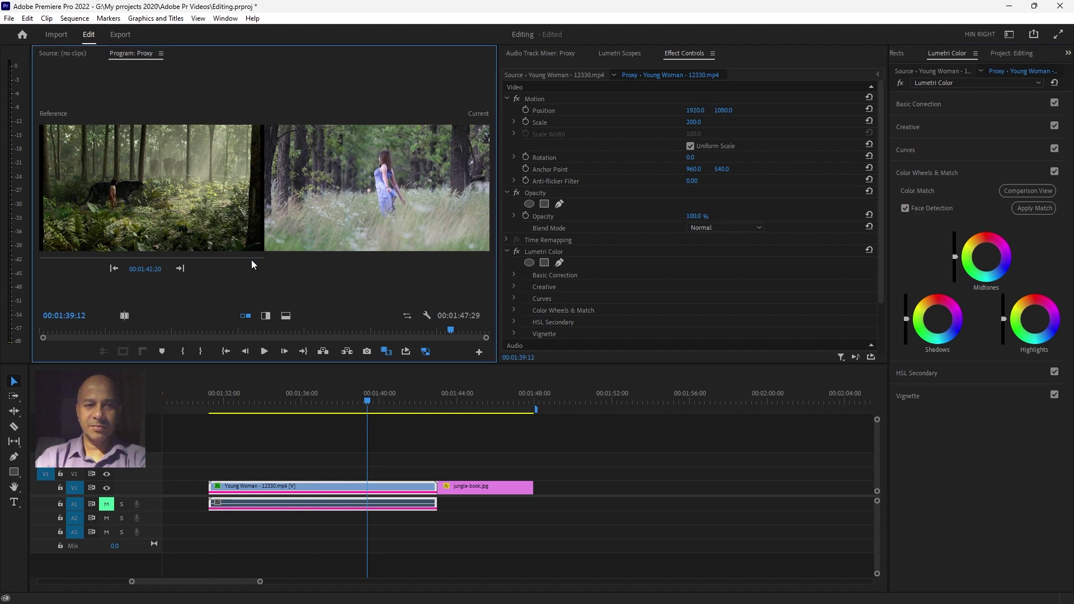
pyautogui.moveTo(246, 260); pyautogui.dragTo(256, 261)
pyautogui.click(1030, 211)
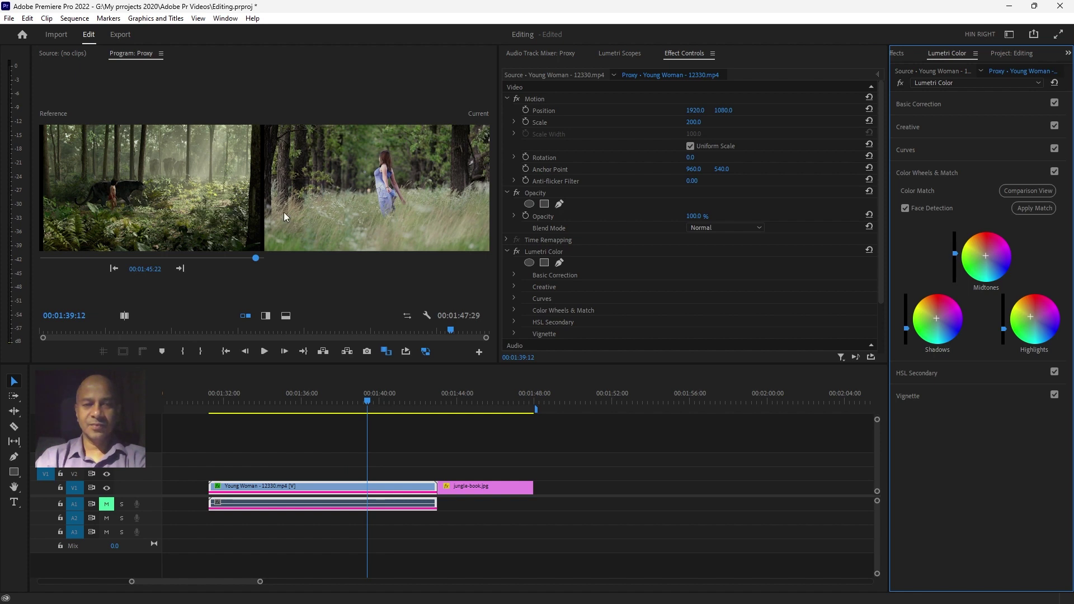
pyautogui.click(1031, 193)
pyautogui.moveTo(367, 401)
pyautogui.mouseDown()
pyautogui.moveTo(438, 415)
pyautogui.moveTo(337, 422)
pyautogui.moveTo(373, 428)
pyautogui.mouseUp()
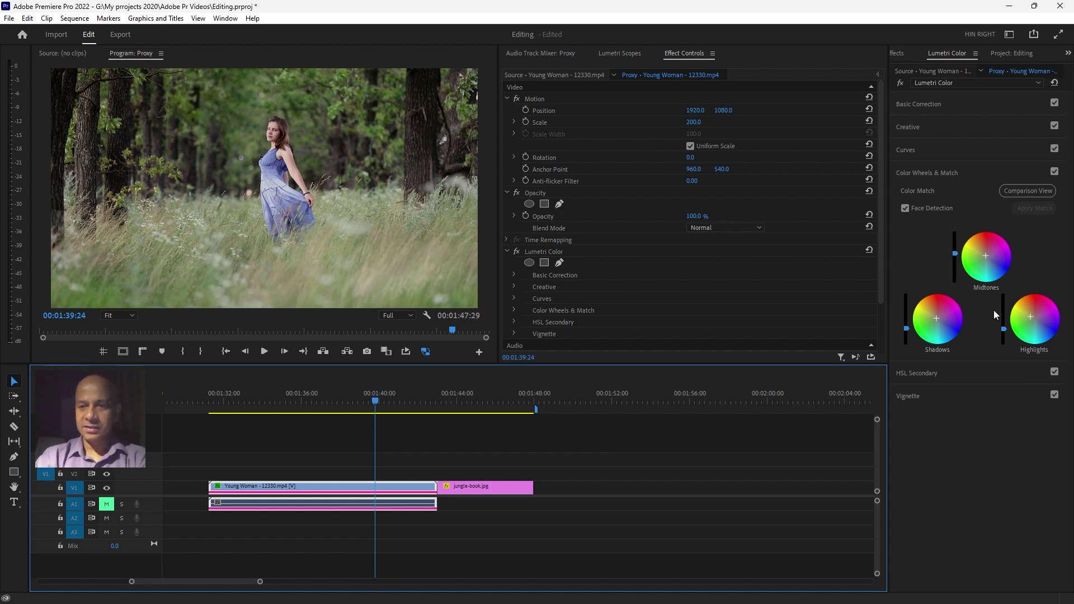
# Tint the Young Woman clip's shadows slightly with the Shadows wheel.
pyautogui.click(939, 322)
pyautogui.moveTo(938, 319); pyautogui.dragTo(945, 323)
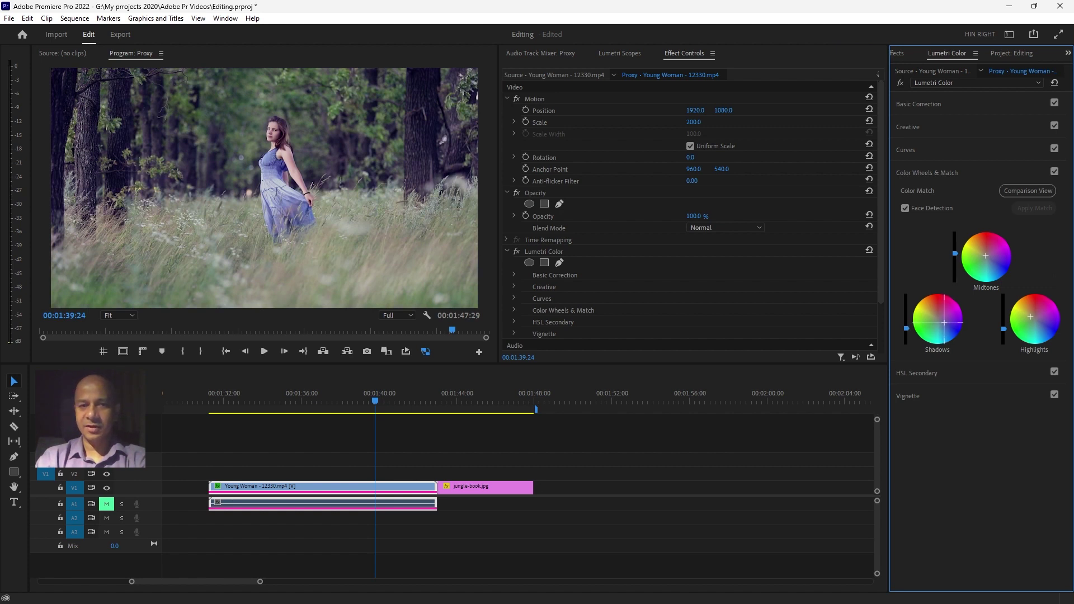
pyautogui.moveTo(945, 323); pyautogui.dragTo(943, 322)
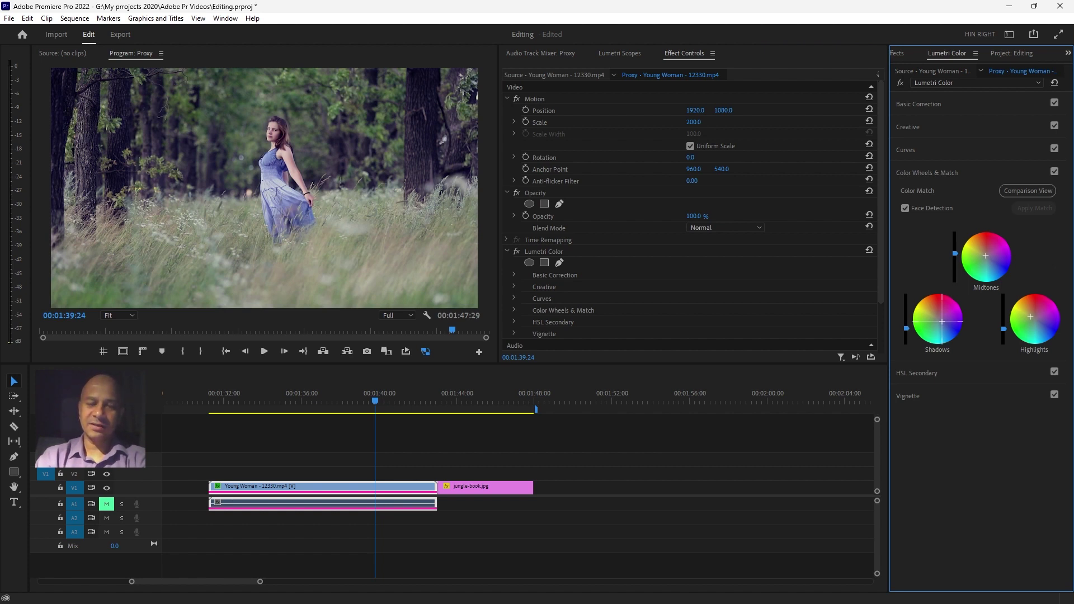
pyautogui.moveTo(392, 411)
pyautogui.mouseDown()
pyautogui.moveTo(478, 431)
pyautogui.moveTo(392, 437)
pyautogui.mouseUp()
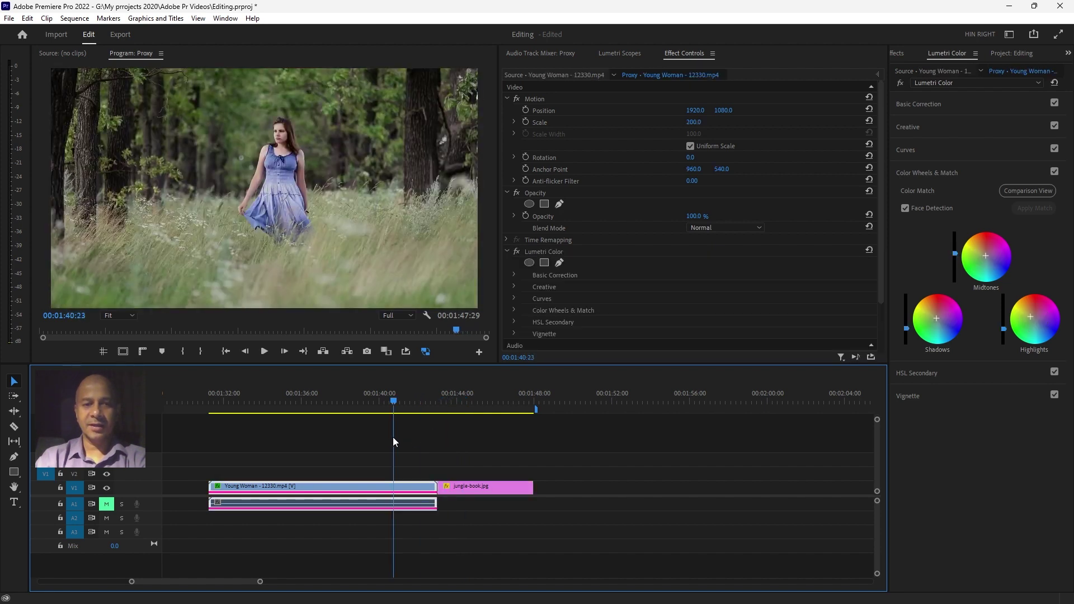
# Raise the Shadows brightness slider and lower the Midtones slider slightly.
pyautogui.click(908, 329)
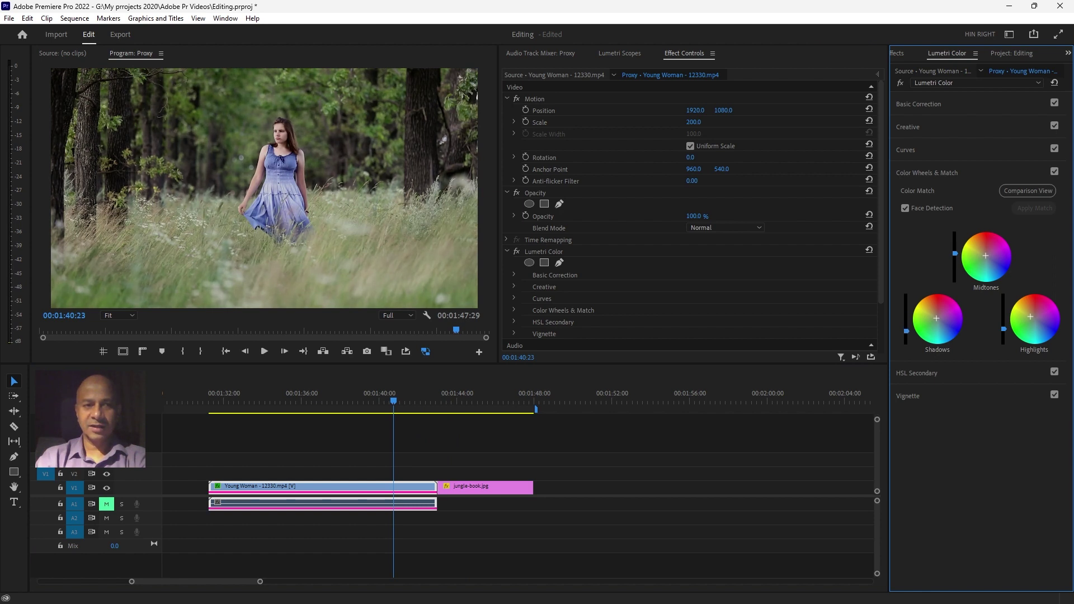
pyautogui.moveTo(907, 335); pyautogui.dragTo(906, 334)
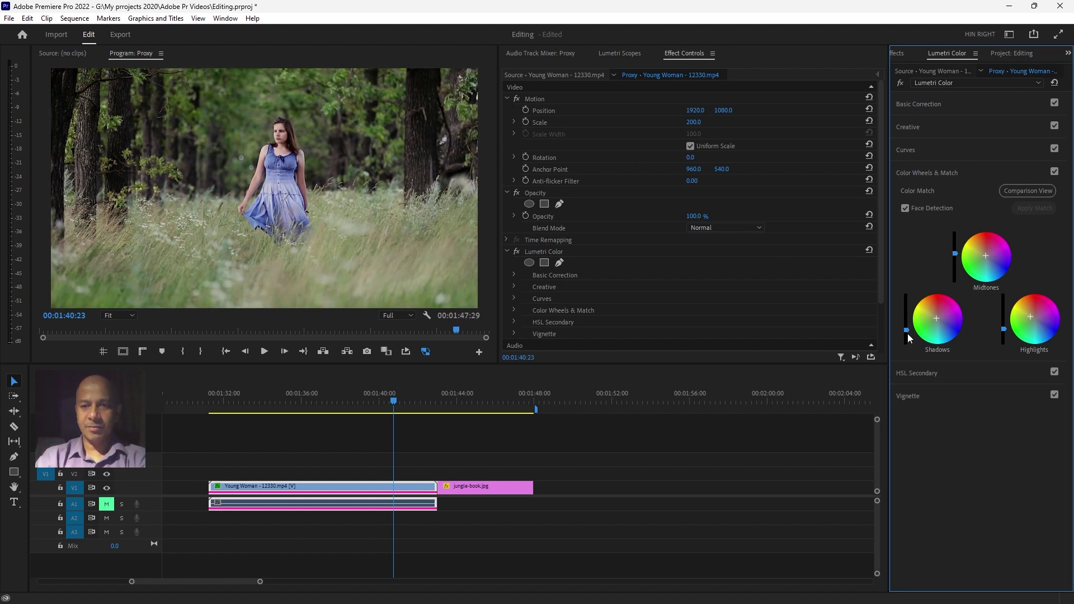
pyautogui.moveTo(907, 331)
pyautogui.mouseDown()
pyautogui.moveTo(906, 310)
pyautogui.moveTo(907, 332)
pyautogui.mouseUp()
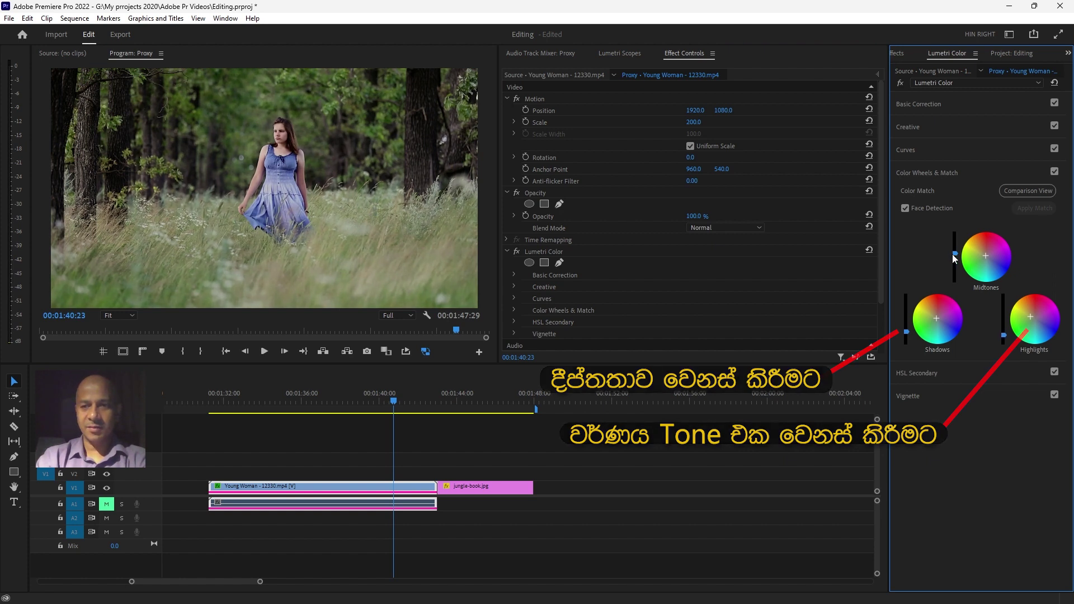
pyautogui.moveTo(955, 256); pyautogui.dragTo(955, 260)
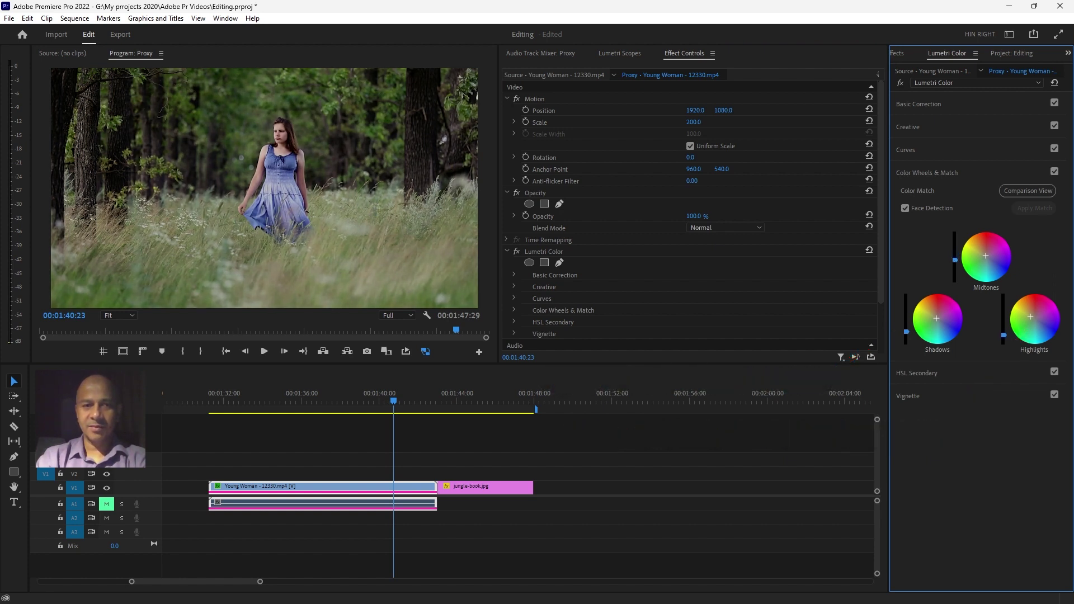
# Review the matched Young Woman clip, then swap Color Wheels & Match for HSL Secondary.
pyautogui.click(455, 401)
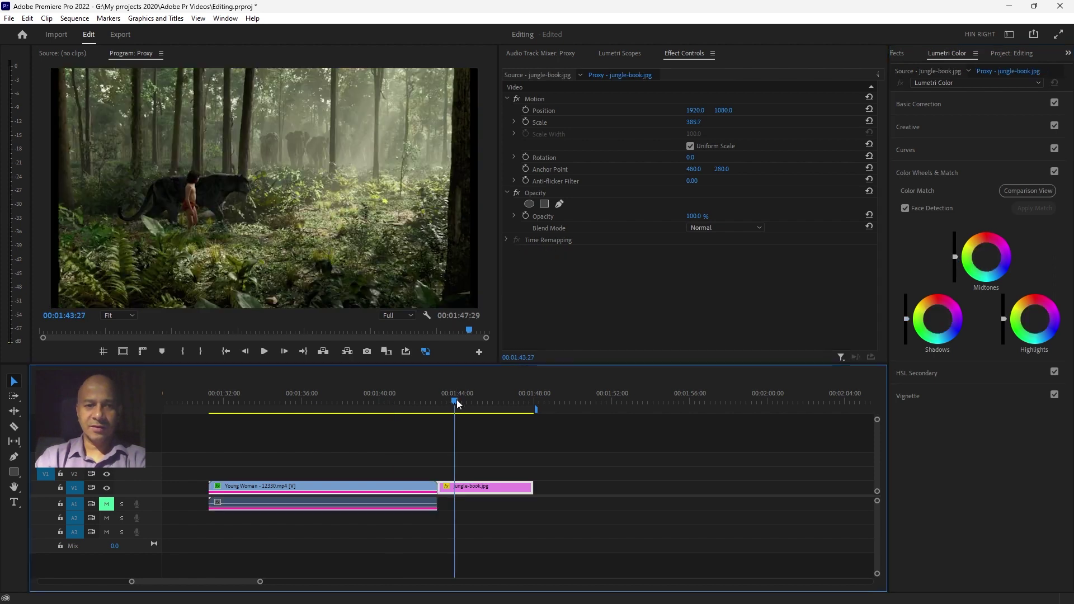
pyautogui.click(419, 403)
pyautogui.moveTo(421, 404)
pyautogui.mouseDown()
pyautogui.moveTo(412, 415)
pyautogui.moveTo(448, 416)
pyautogui.moveTo(381, 423)
pyautogui.moveTo(401, 402)
pyautogui.moveTo(384, 402)
pyautogui.mouseUp()
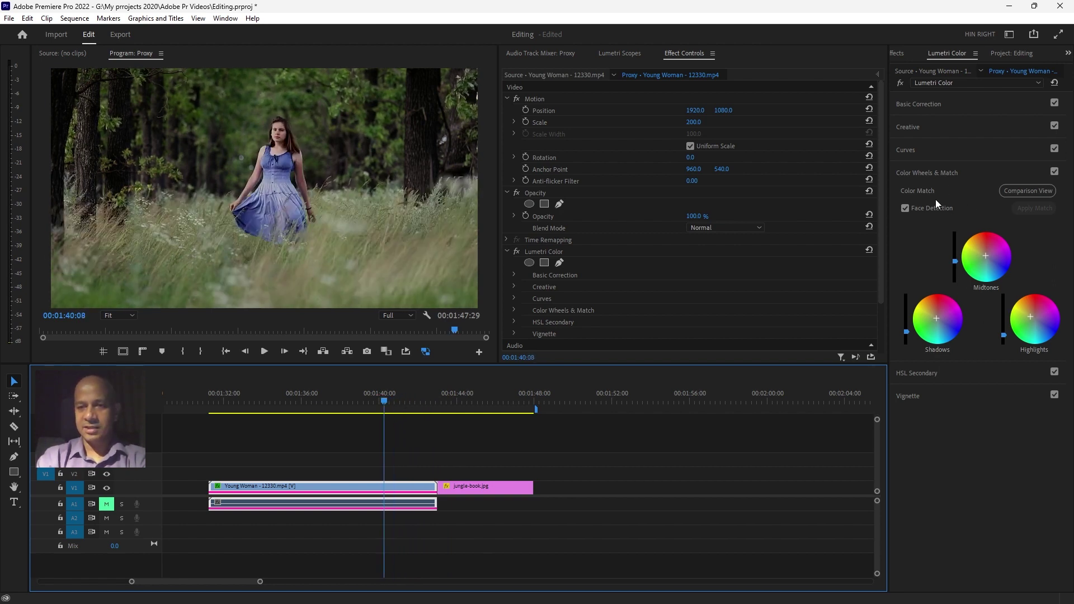
pyautogui.click(930, 173)
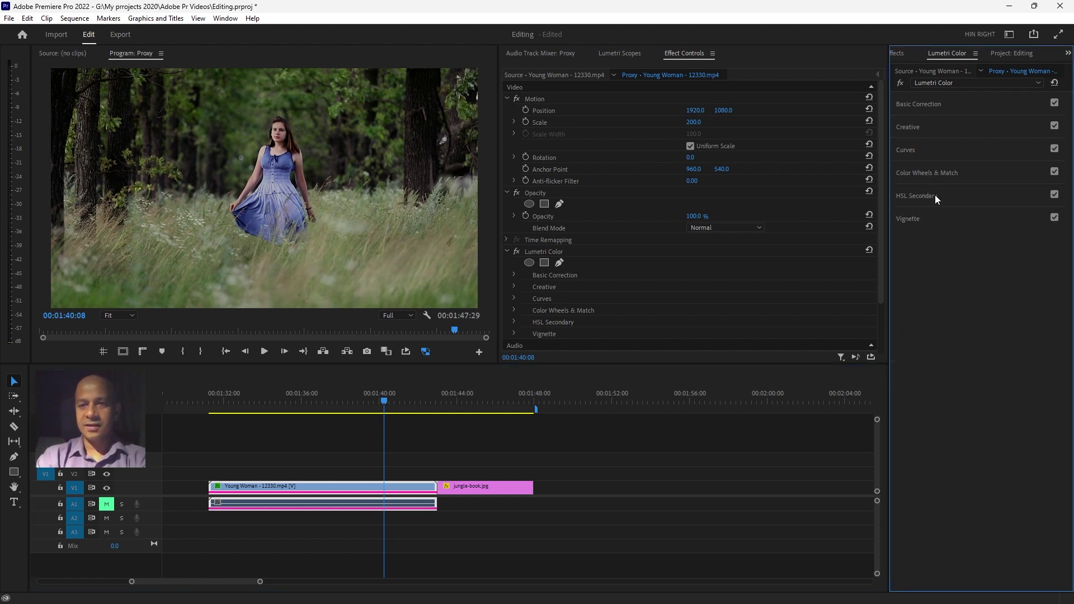
pyautogui.click(935, 194)
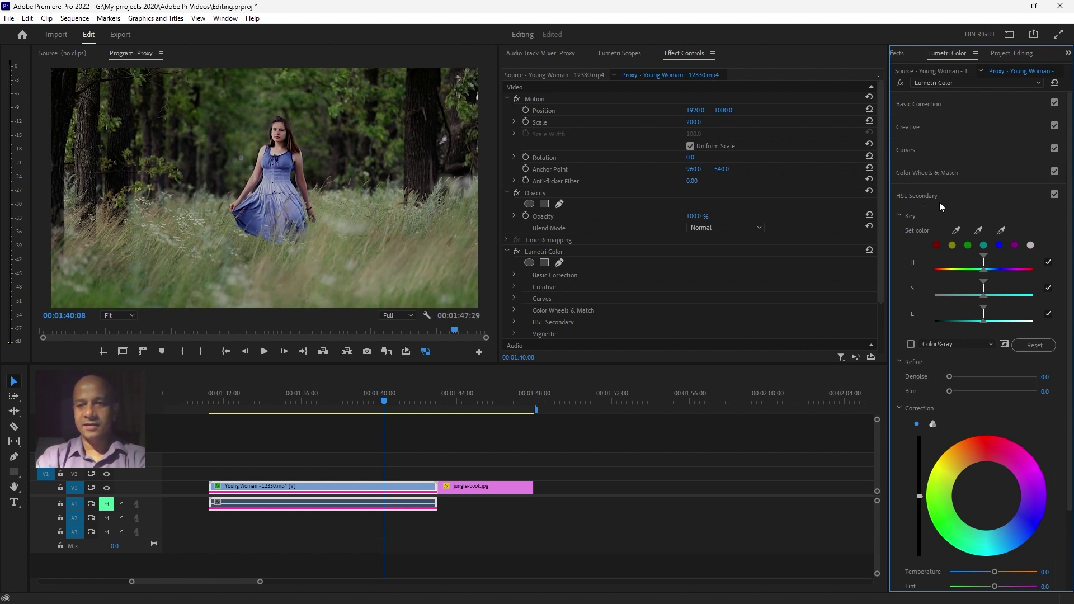
# Sample the blue dress into the key, show Color/Gray, and adjust the H, S and L ranges.
pyautogui.click(978, 232)
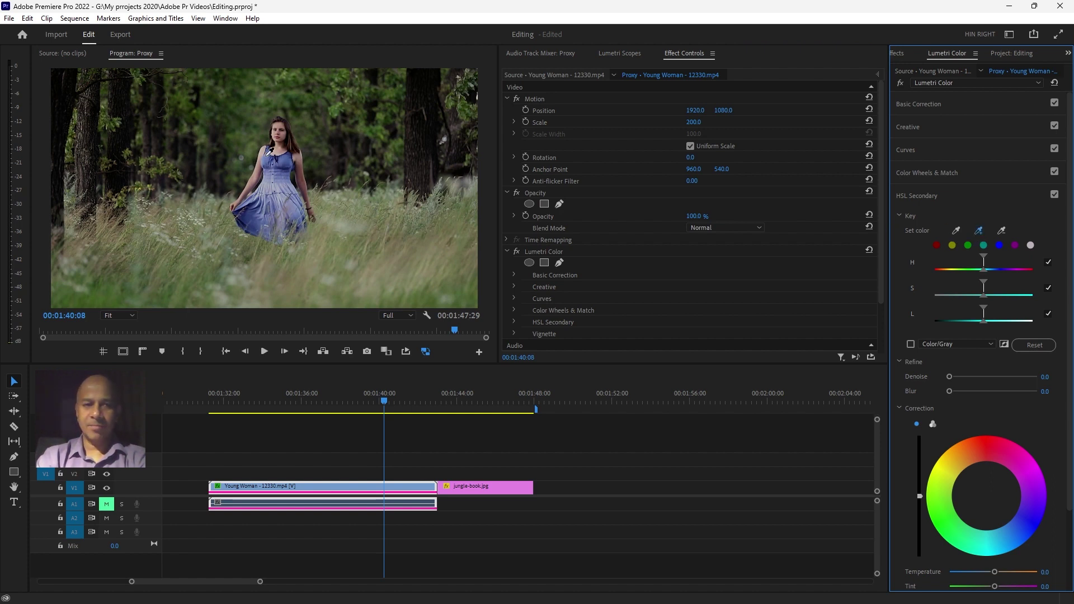
pyautogui.click(283, 160)
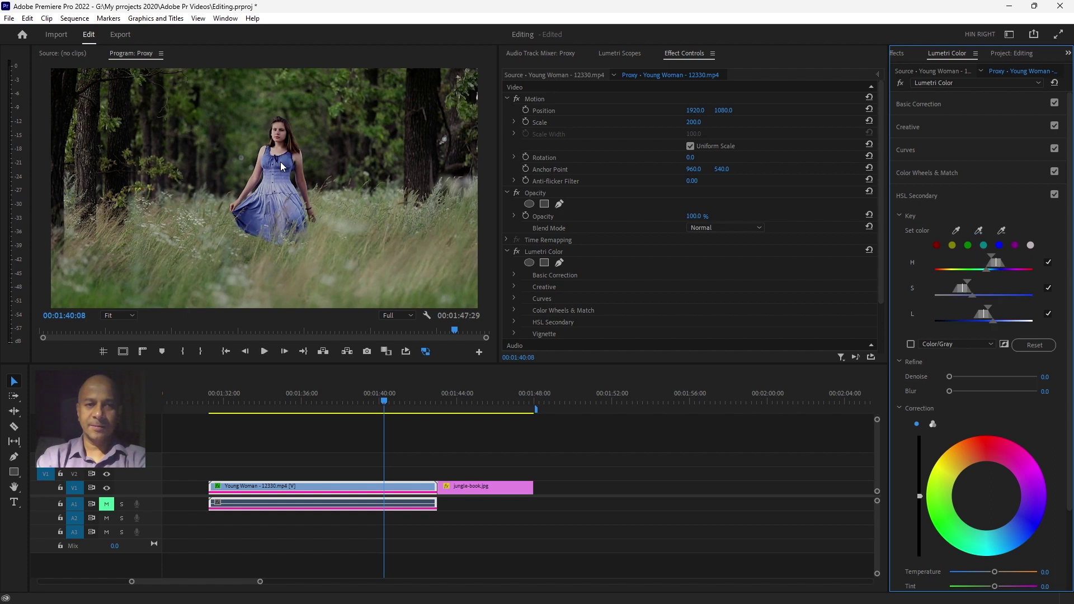
pyautogui.click(911, 345)
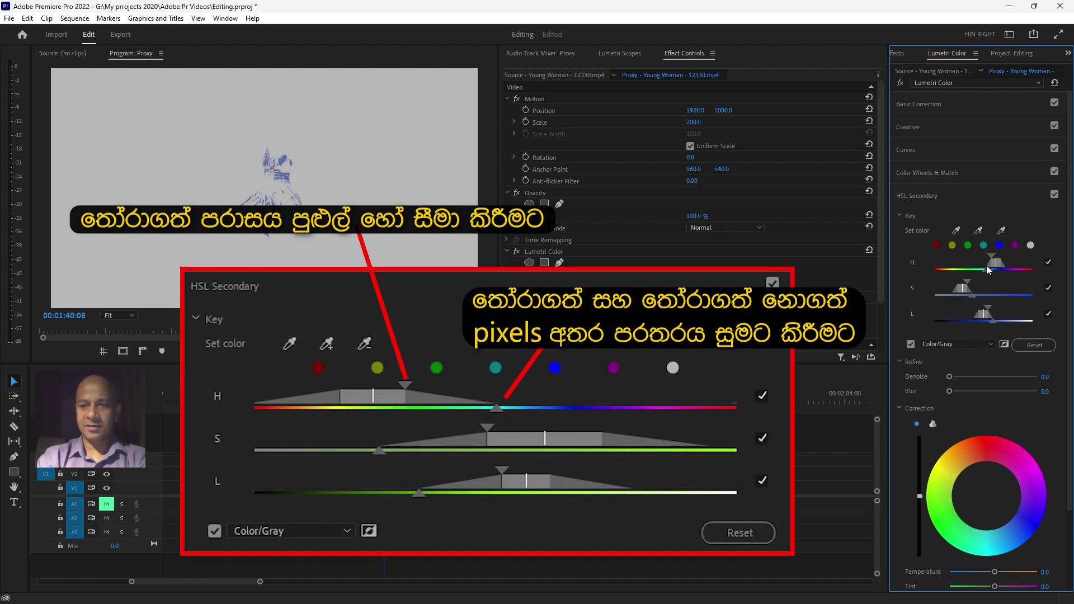
pyautogui.moveTo(987, 269)
pyautogui.mouseDown()
pyautogui.moveTo(972, 270)
pyautogui.moveTo(976, 254)
pyautogui.moveTo(1001, 263)
pyautogui.mouseUp()
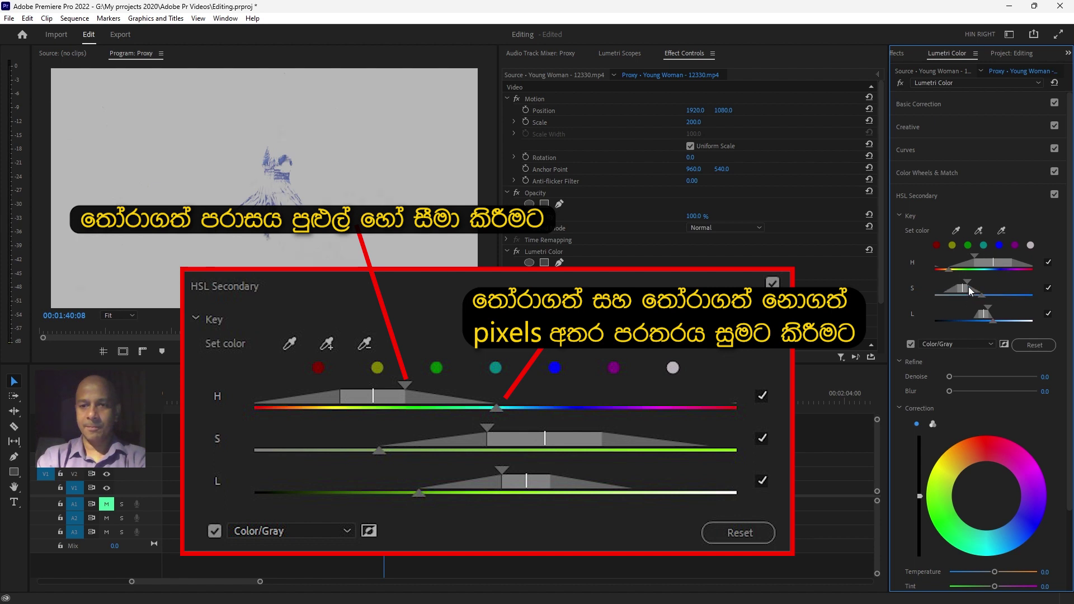
pyautogui.moveTo(972, 280)
pyautogui.mouseDown()
pyautogui.moveTo(1007, 309)
pyautogui.moveTo(987, 310)
pyautogui.mouseUp()
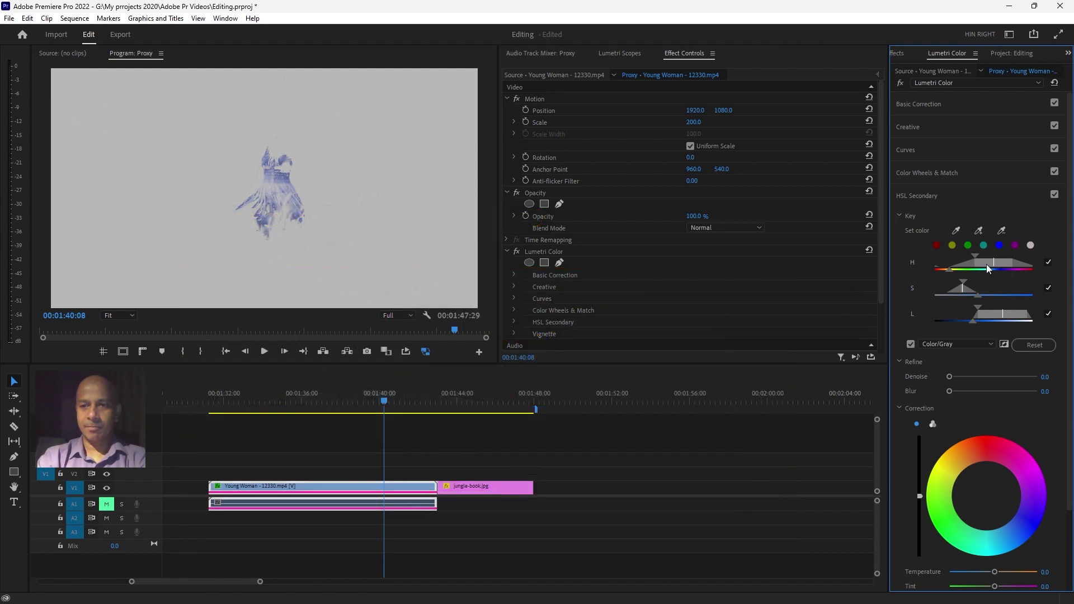
pyautogui.moveTo(979, 254); pyautogui.dragTo(985, 254)
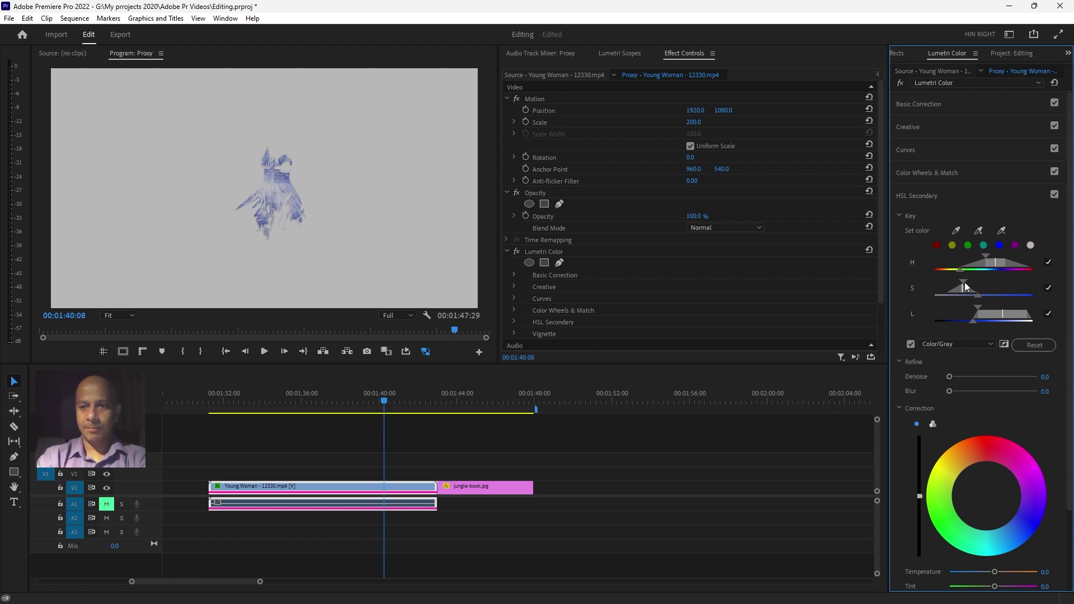
pyautogui.moveTo(971, 282); pyautogui.dragTo(958, 290)
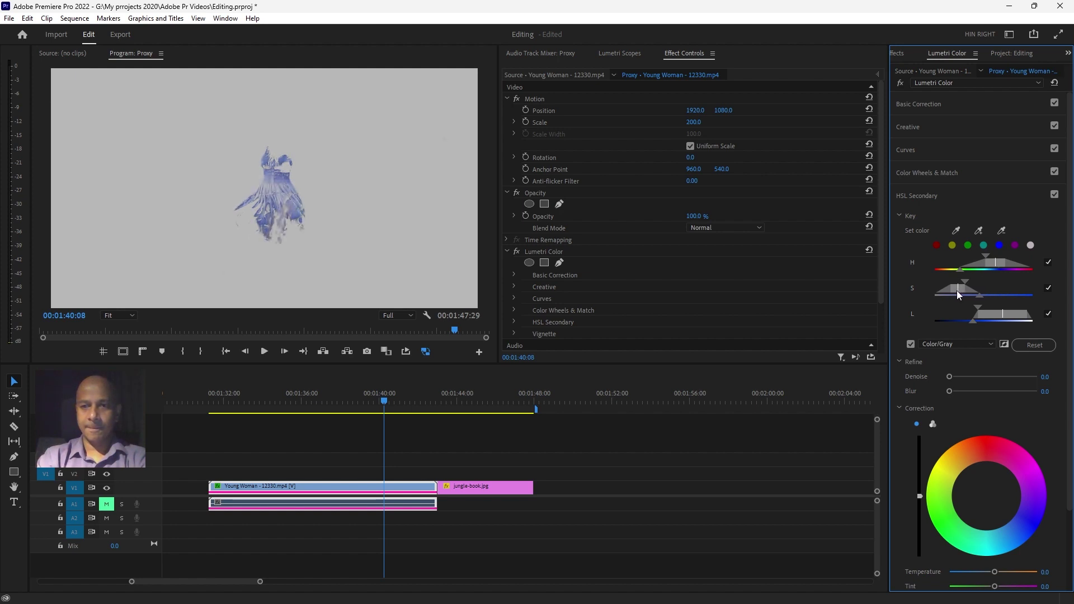
pyautogui.moveTo(973, 323); pyautogui.dragTo(946, 321)
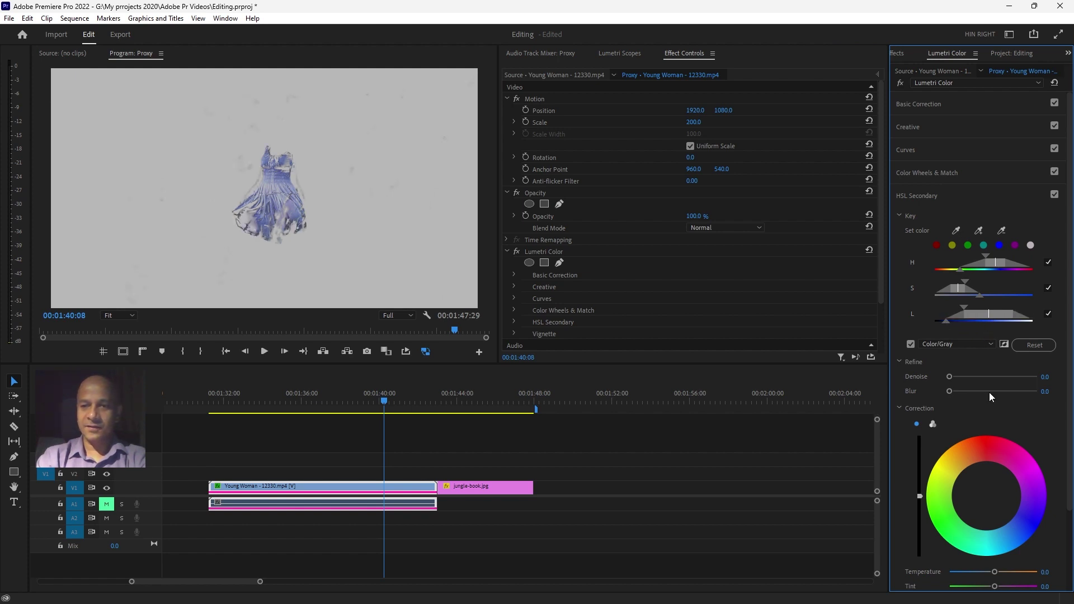
# Set Denoise to 24.1 and Blur to 5.5, trimming the lightness and hue ranges.
pyautogui.moveTo(949, 377); pyautogui.dragTo(971, 377)
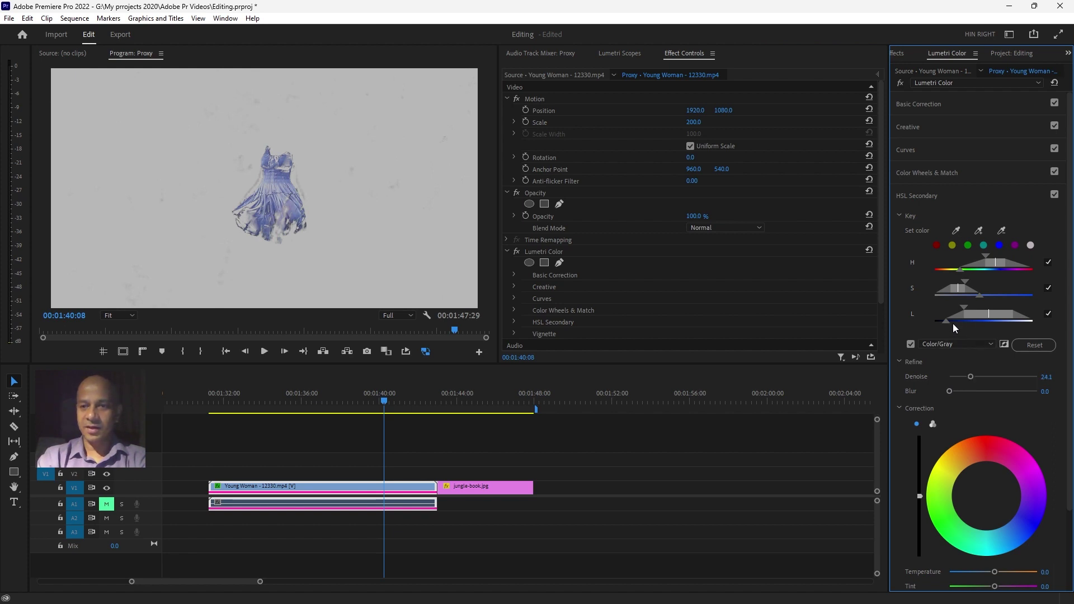
pyautogui.moveTo(950, 324); pyautogui.dragTo(953, 323)
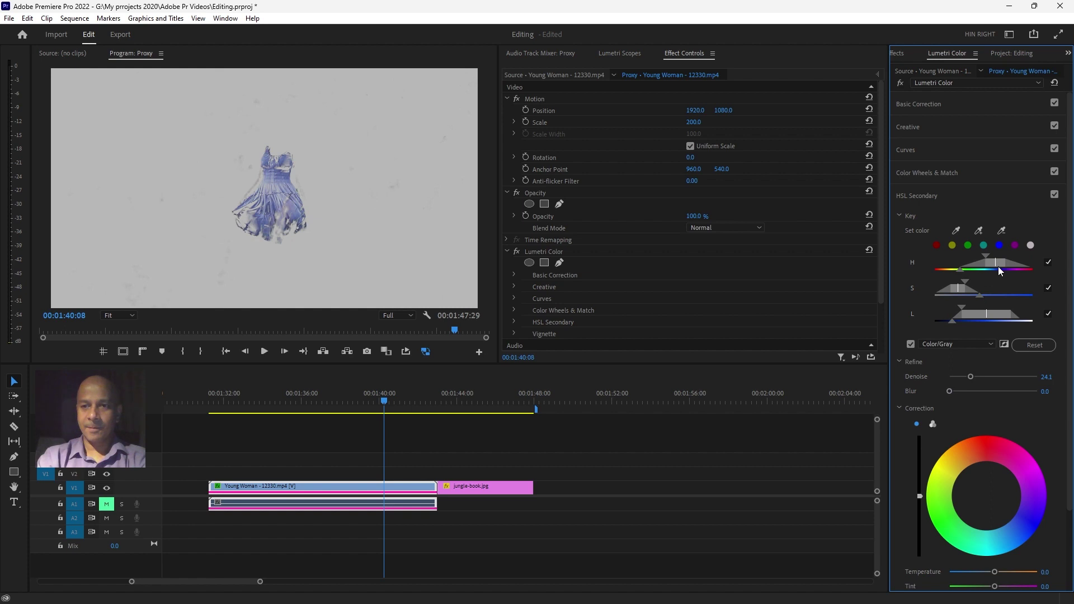
pyautogui.moveTo(999, 264); pyautogui.dragTo(1004, 268)
pyautogui.moveTo(949, 391); pyautogui.dragTo(965, 395)
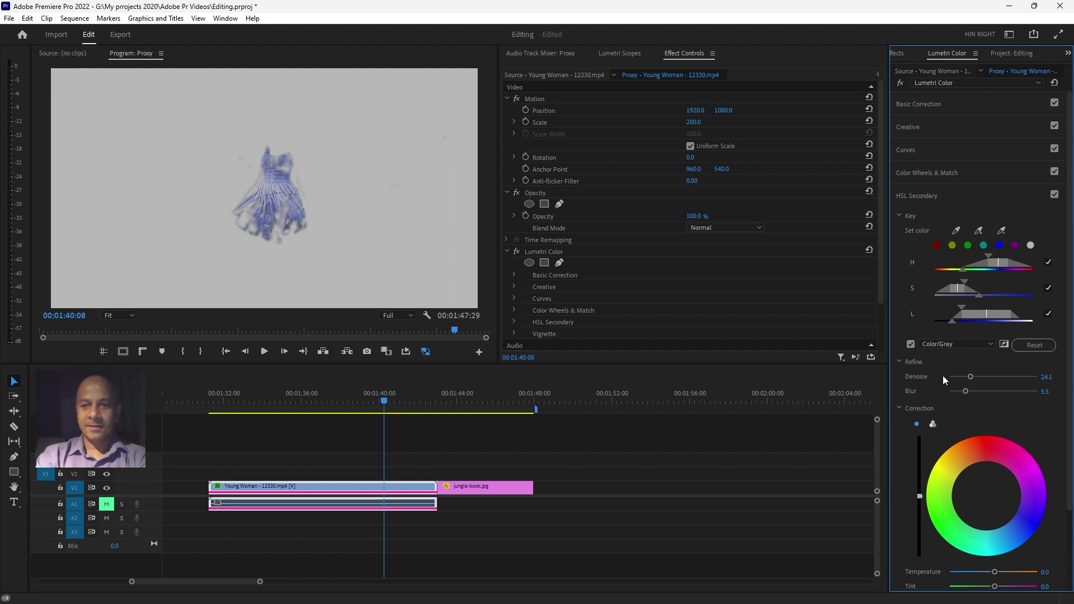
# Return to full colour, brighten the keyed area, and reset the correction wheel to neutral.
pyautogui.click(910, 345)
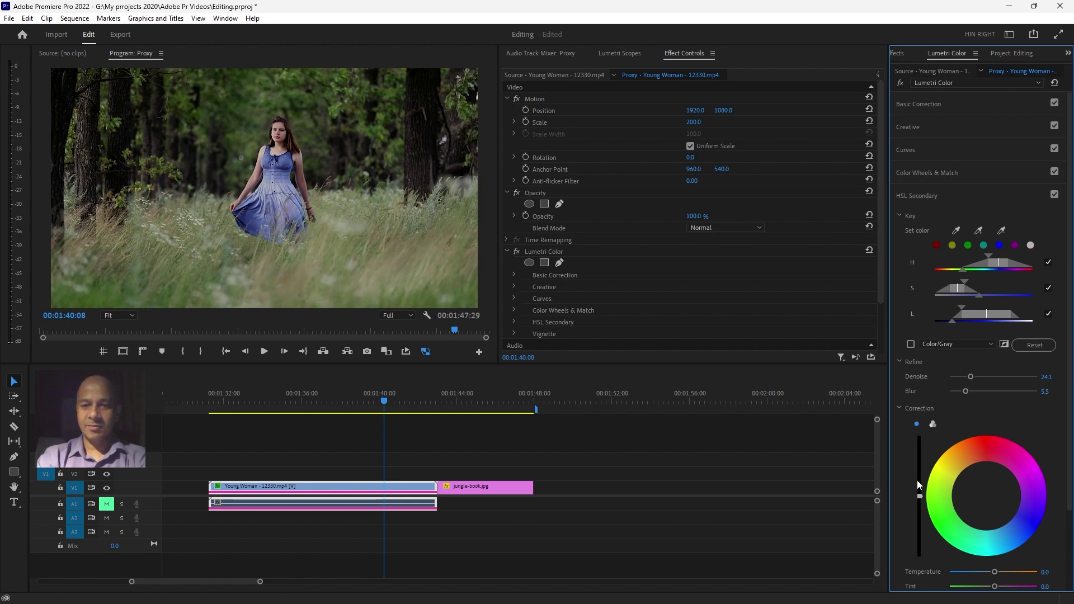
pyautogui.moveTo(921, 497); pyautogui.dragTo(920, 500)
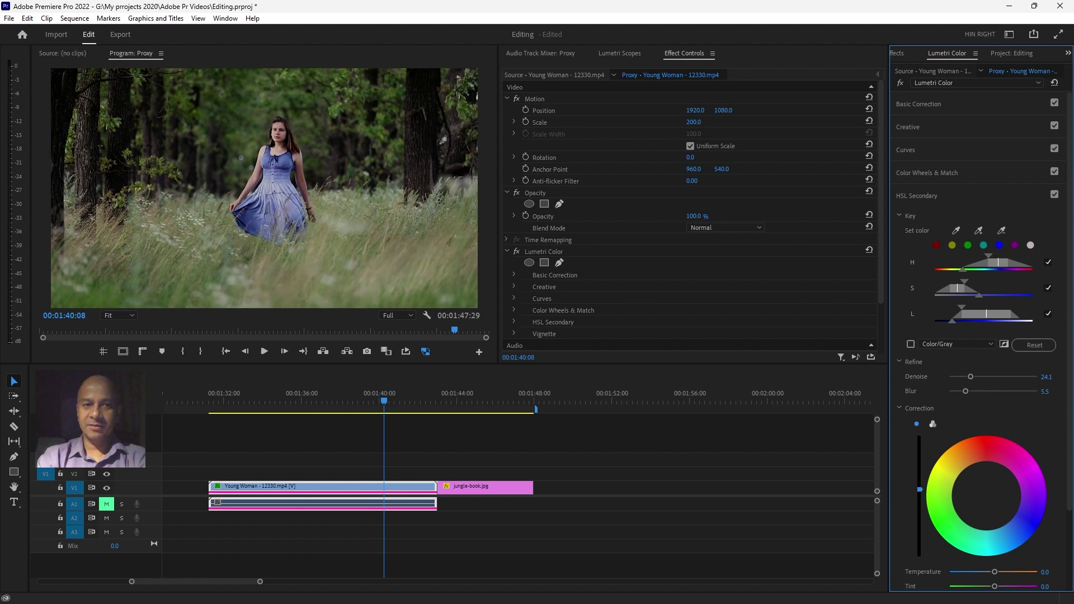
pyautogui.moveTo(920, 500)
pyautogui.mouseDown()
pyautogui.moveTo(920, 485)
pyautogui.moveTo(920, 540)
pyautogui.mouseUp()
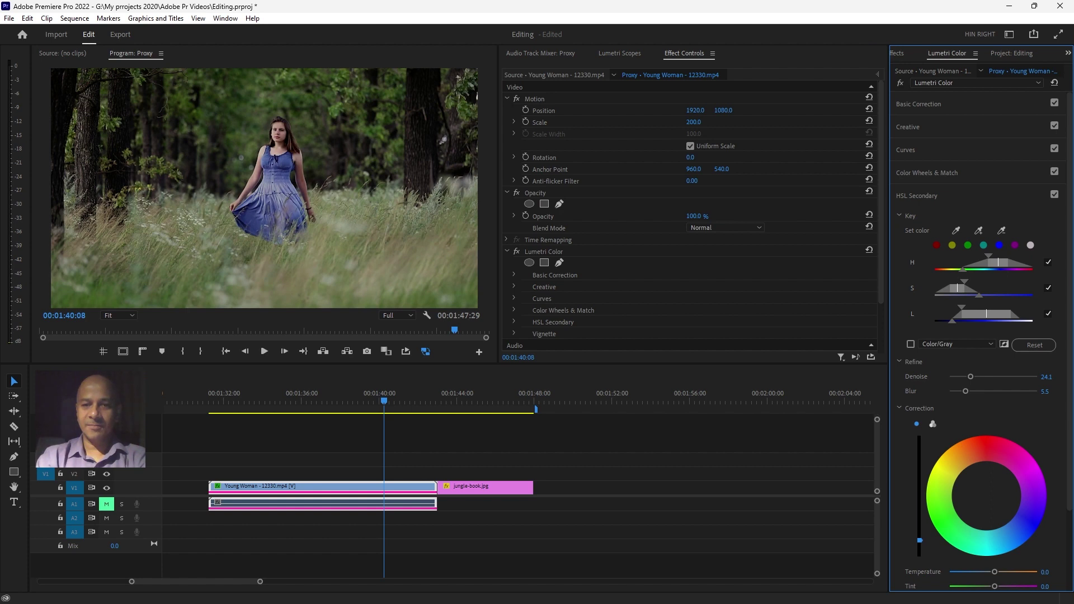
pyautogui.scroll(-2, 989, 478)
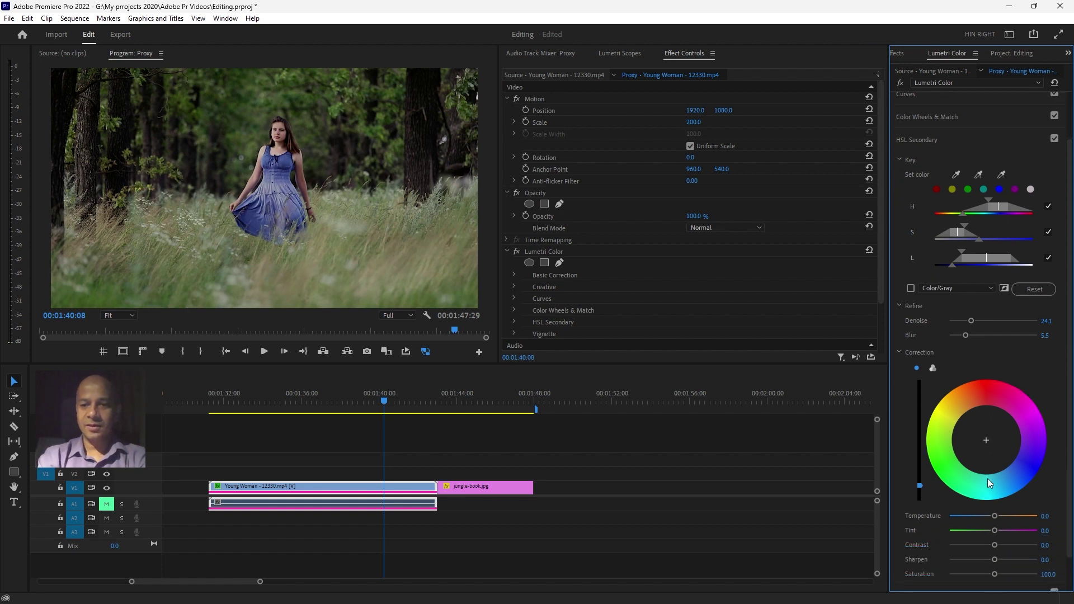
pyautogui.scroll(-2, 988, 479)
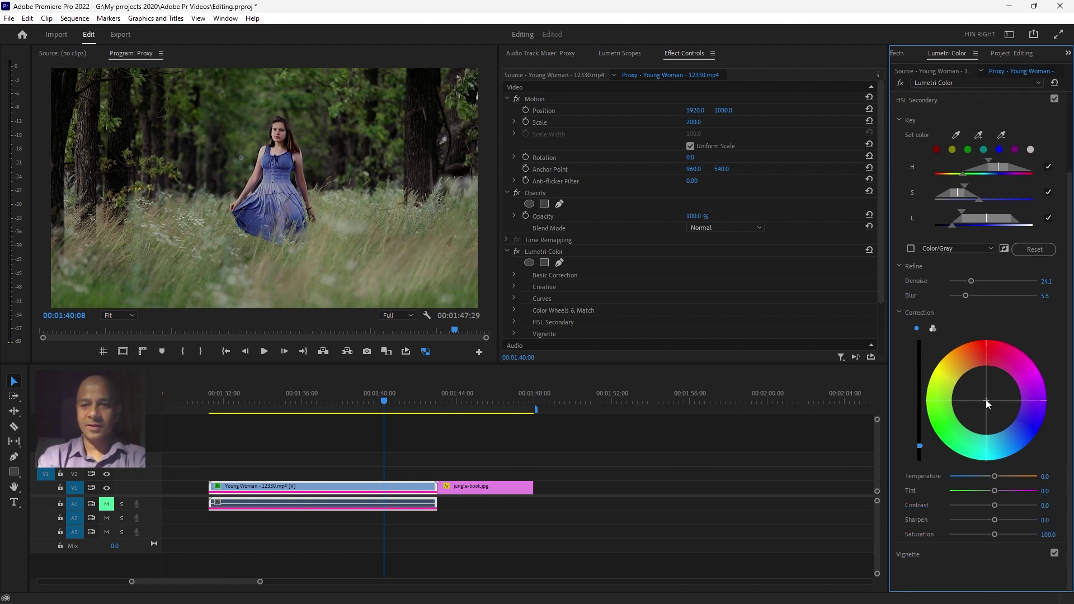
pyautogui.click(986, 401)
pyautogui.moveTo(986, 402)
pyautogui.mouseDown()
pyautogui.moveTo(1005, 372)
pyautogui.moveTo(999, 396)
pyautogui.mouseUp()
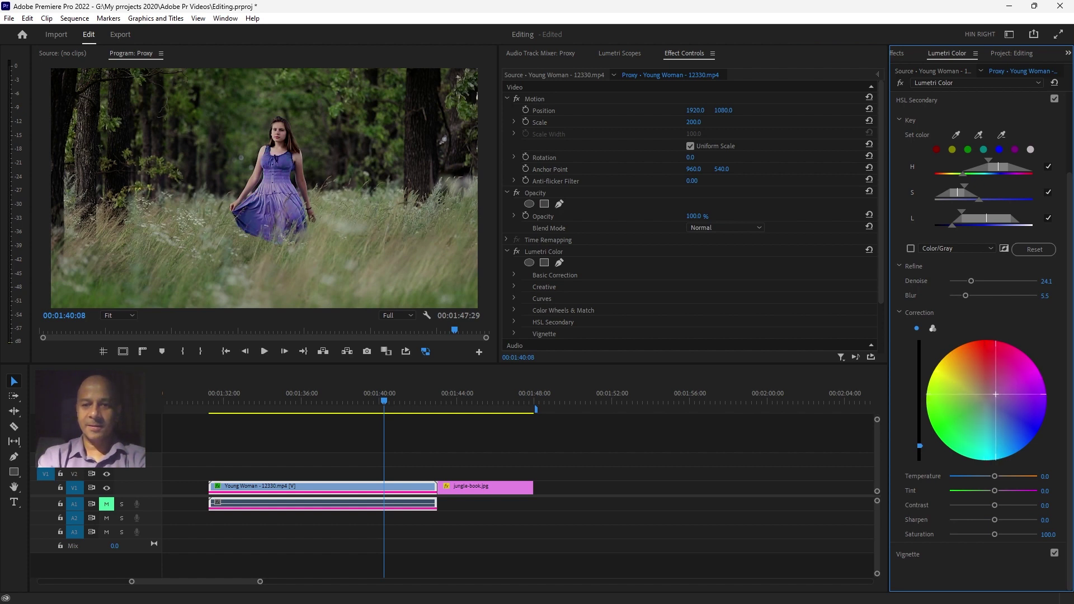
pyautogui.doubleClick(1001, 391)
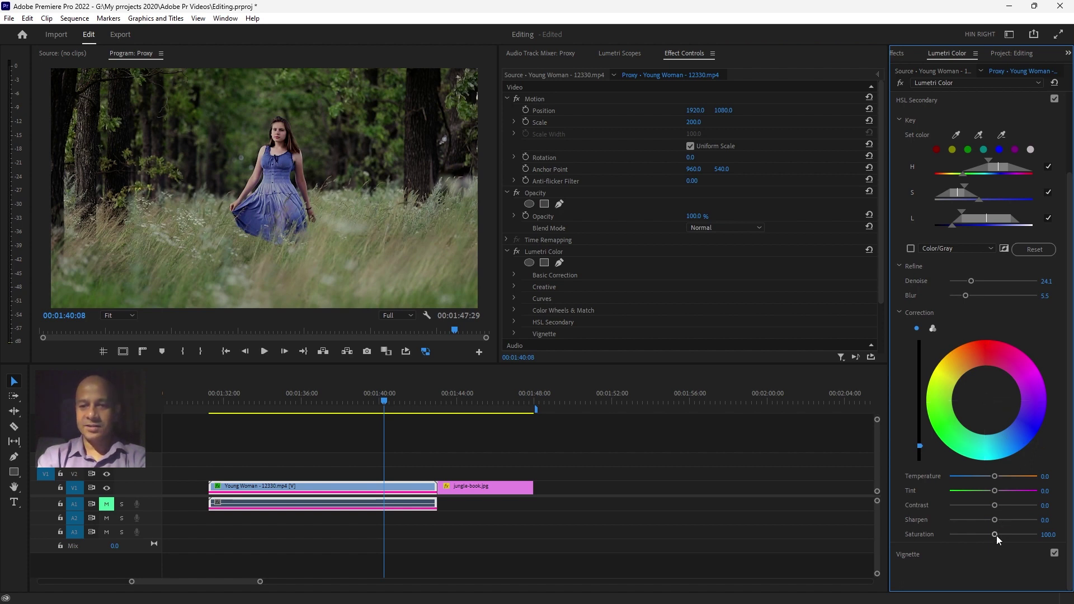
# Set the keyed colour to Saturation 54.4, Temperature 24.1 and Tint -12.7.
pyautogui.moveTo(995, 535); pyautogui.dragTo(988, 535)
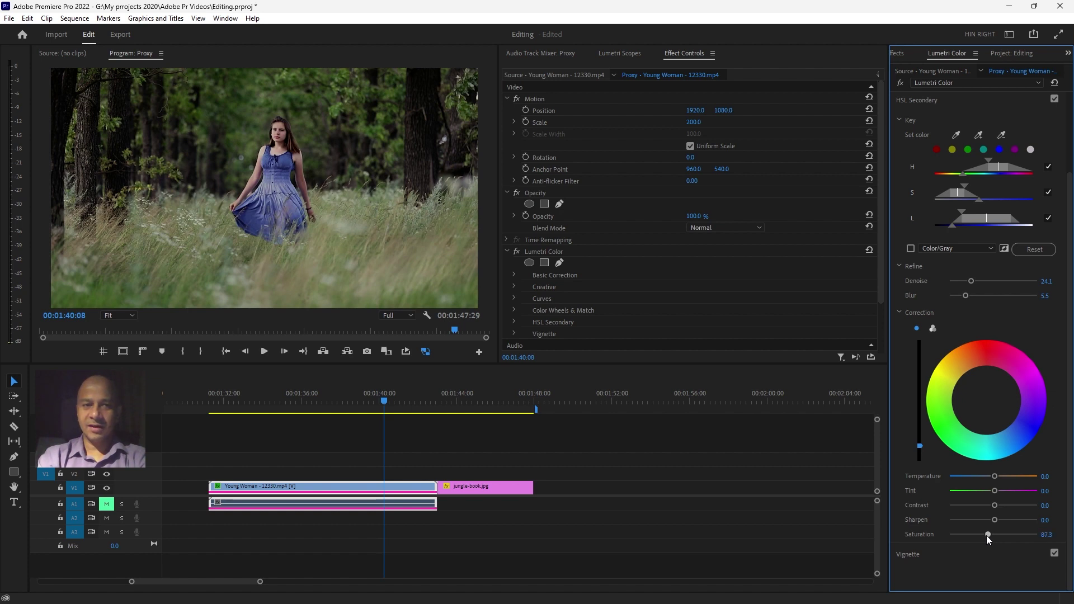
pyautogui.moveTo(955, 538); pyautogui.dragTo(964, 535)
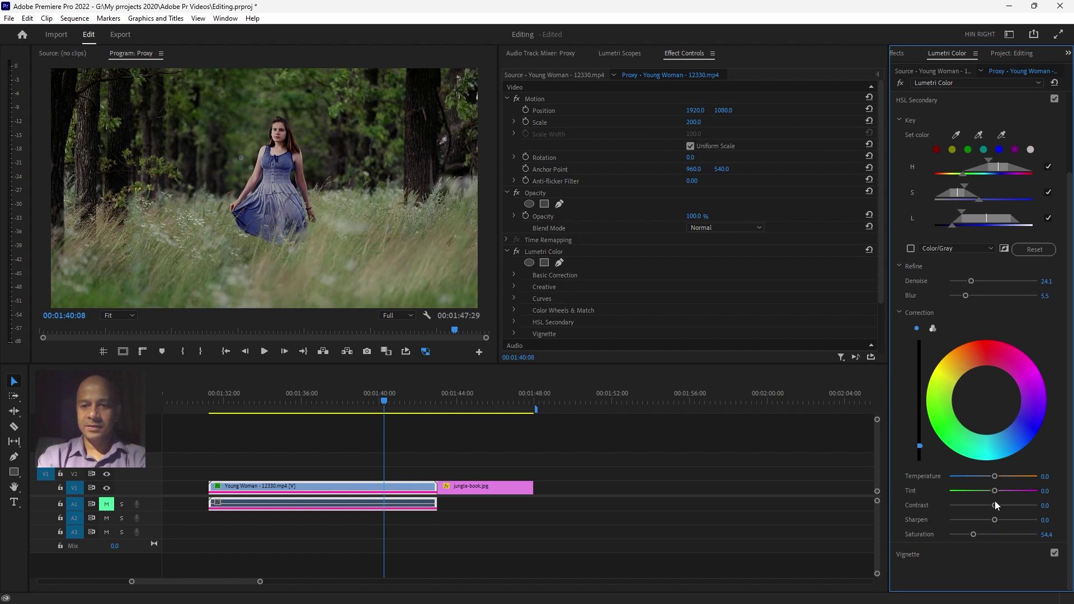
pyautogui.moveTo(997, 490); pyautogui.dragTo(987, 494)
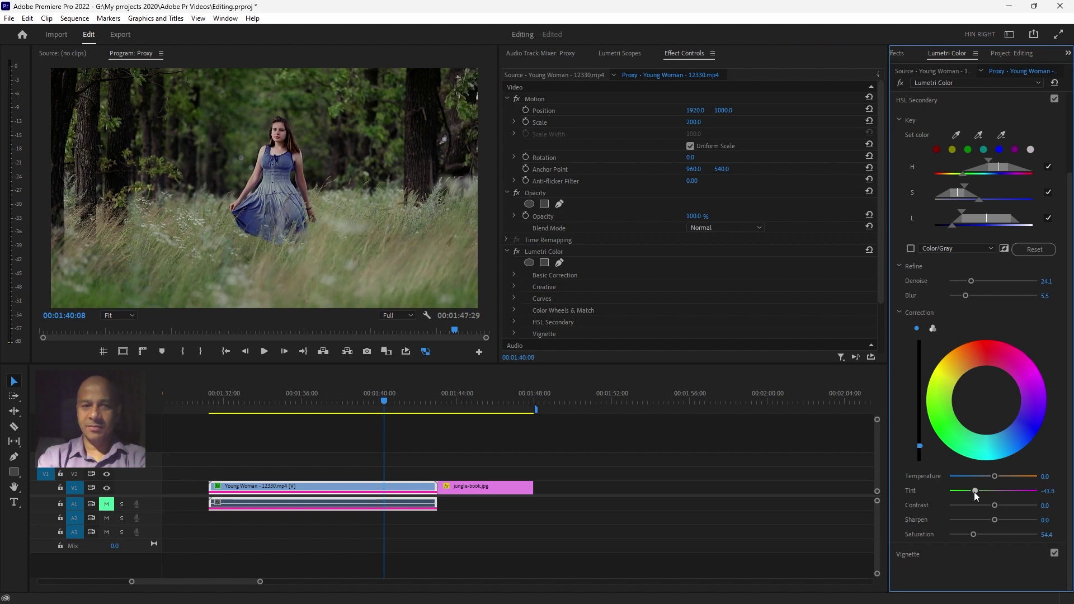
pyautogui.moveTo(995, 476); pyautogui.dragTo(1004, 477)
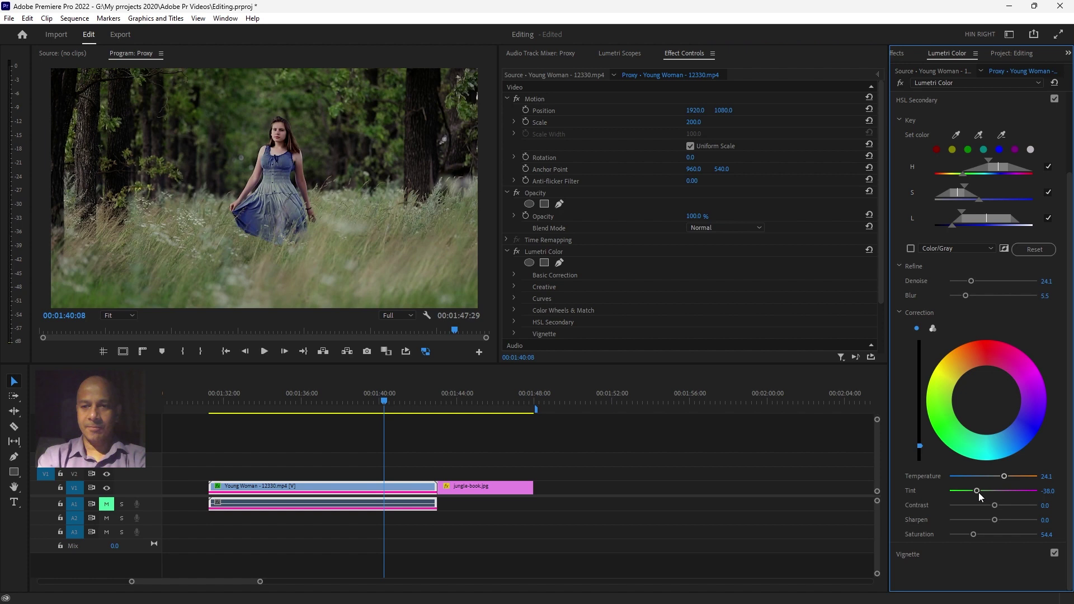
pyautogui.moveTo(983, 492); pyautogui.dragTo(989, 491)
# Collapse the HSL sections and create a new Adjustment Layer in the Project panel.
pyautogui.click(900, 313)
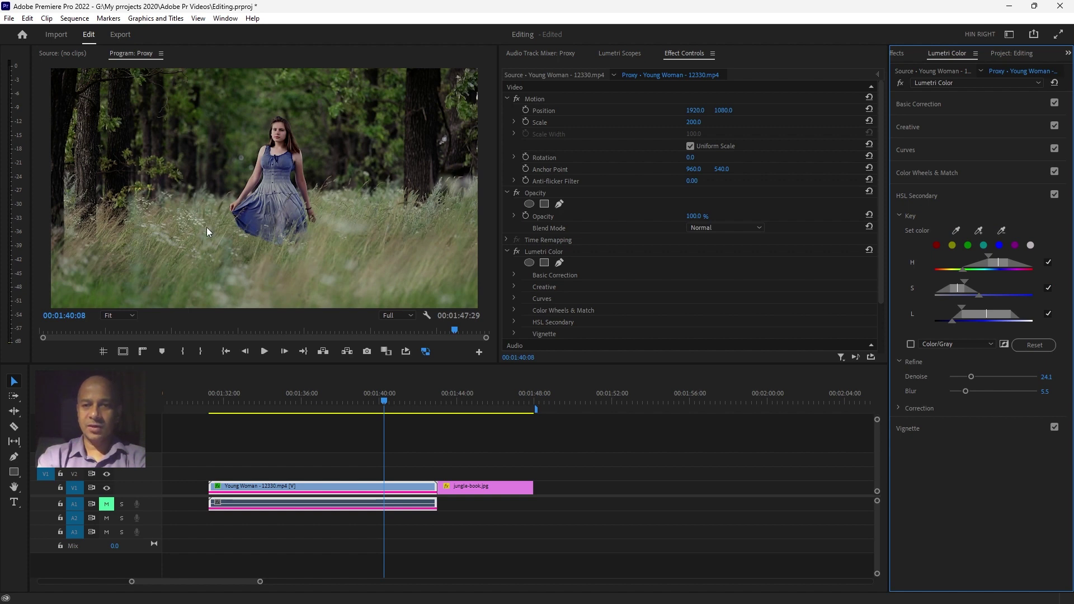
pyautogui.click(901, 217)
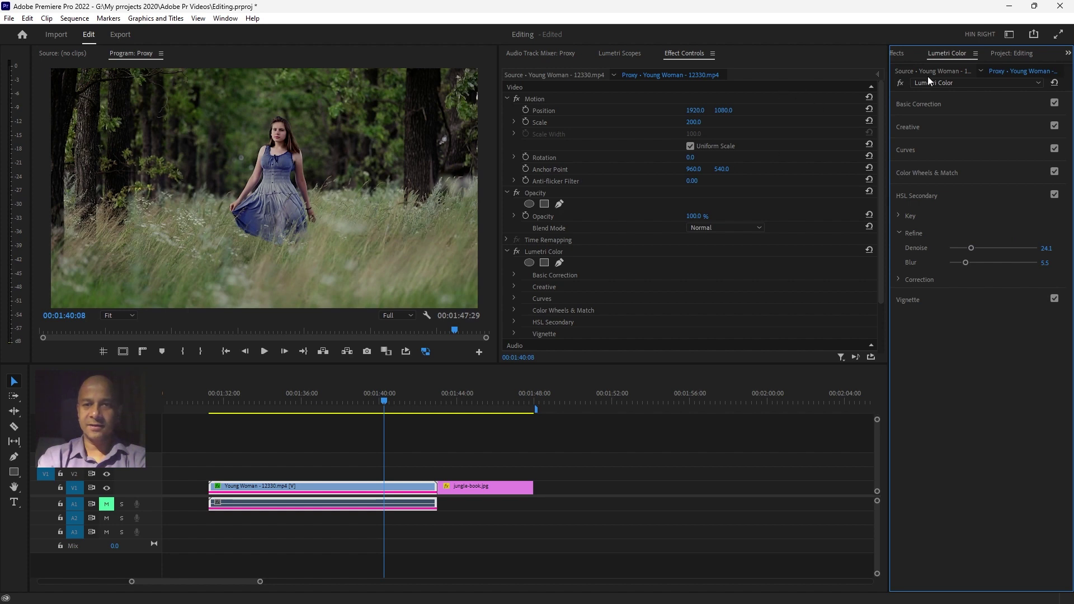
pyautogui.click(1012, 53)
pyautogui.rightClick(919, 462)
pyautogui.moveTo(963, 287)
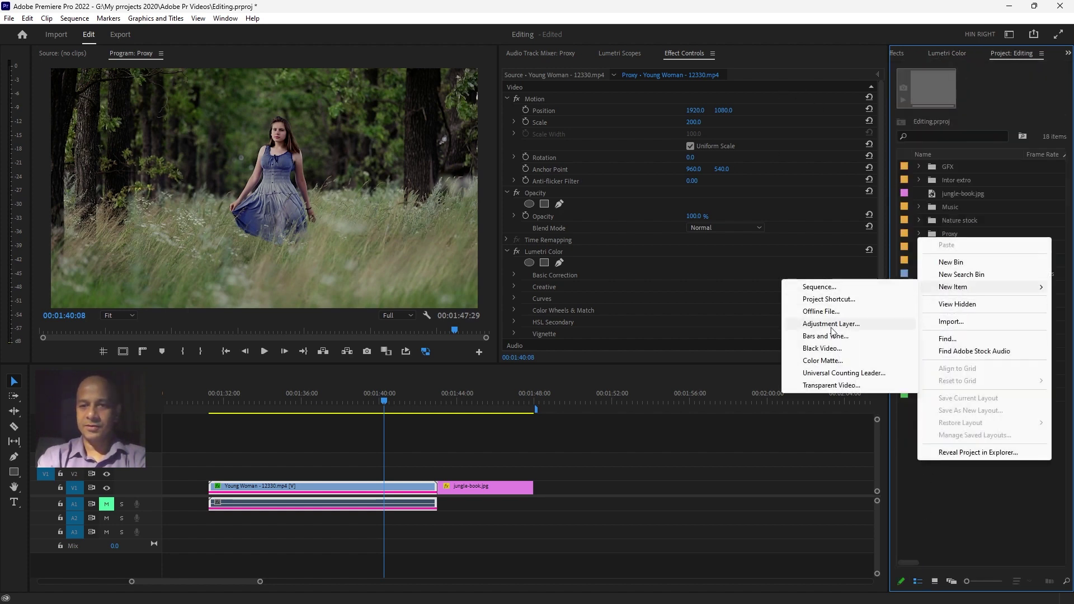
pyautogui.click(832, 325)
pyautogui.click(566, 345)
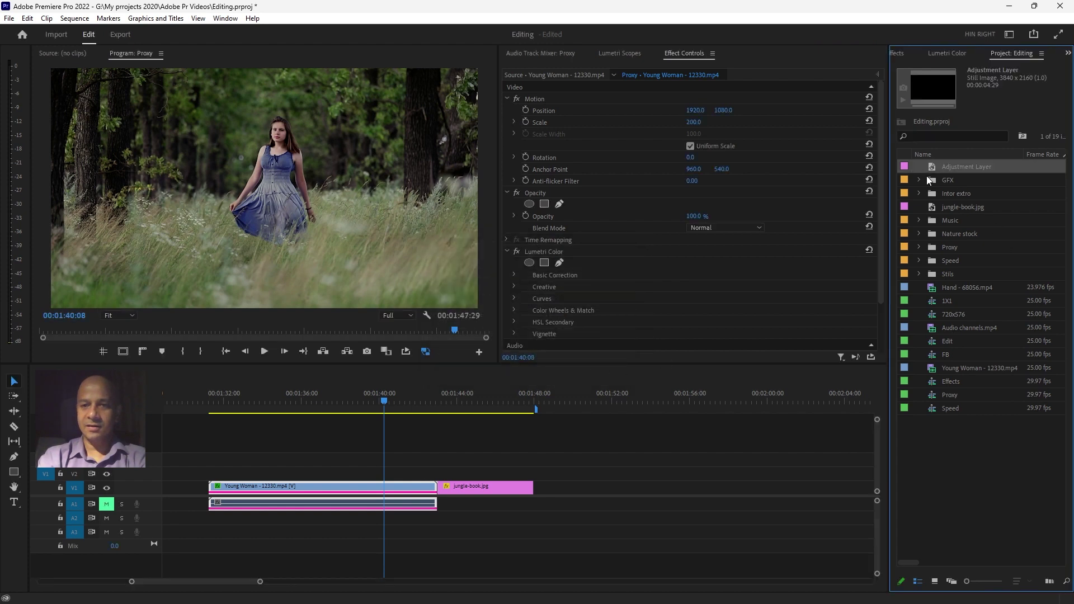
# Place the adjustment layer on V2, trim it to the woman clip, and show its HSL Secondary key.
pyautogui.moveTo(931, 167); pyautogui.dragTo(212, 473)
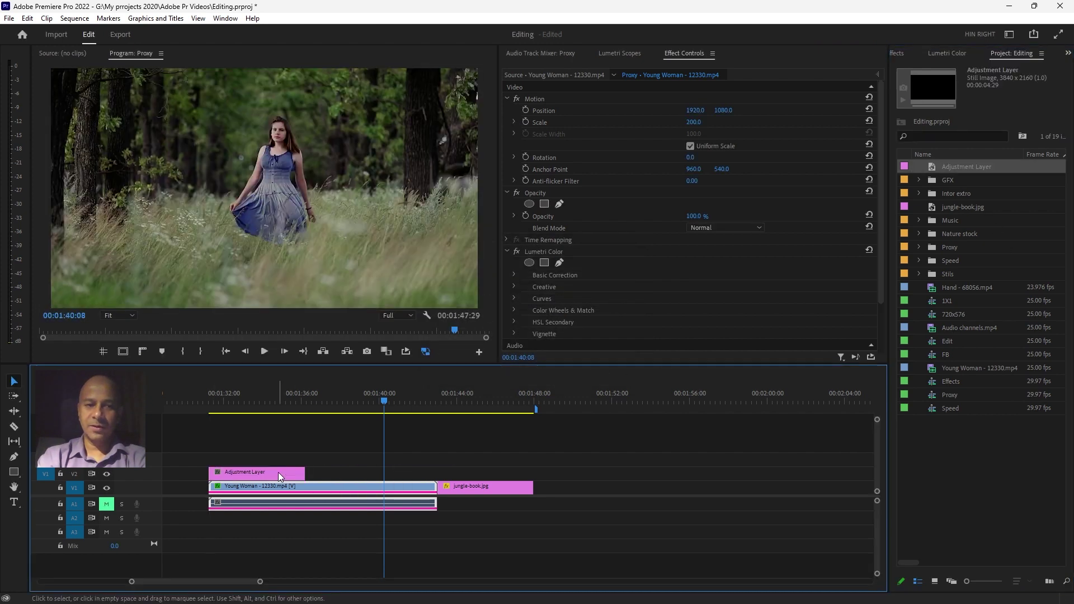
pyautogui.moveTo(304, 473); pyautogui.dragTo(437, 474)
pyautogui.click(946, 53)
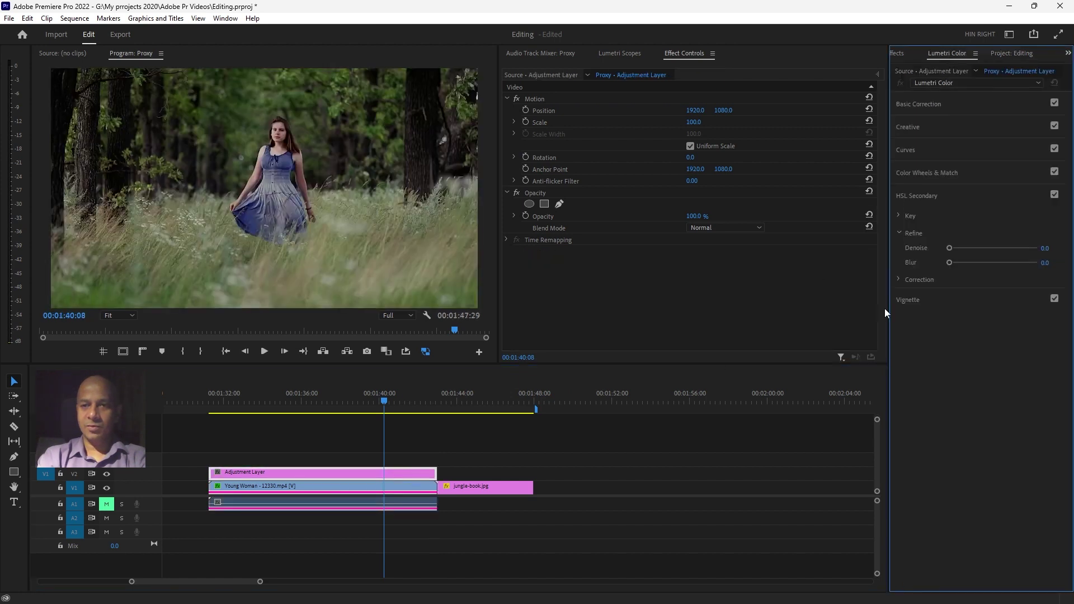
pyautogui.click(921, 197)
pyautogui.click(924, 197)
pyautogui.click(908, 215)
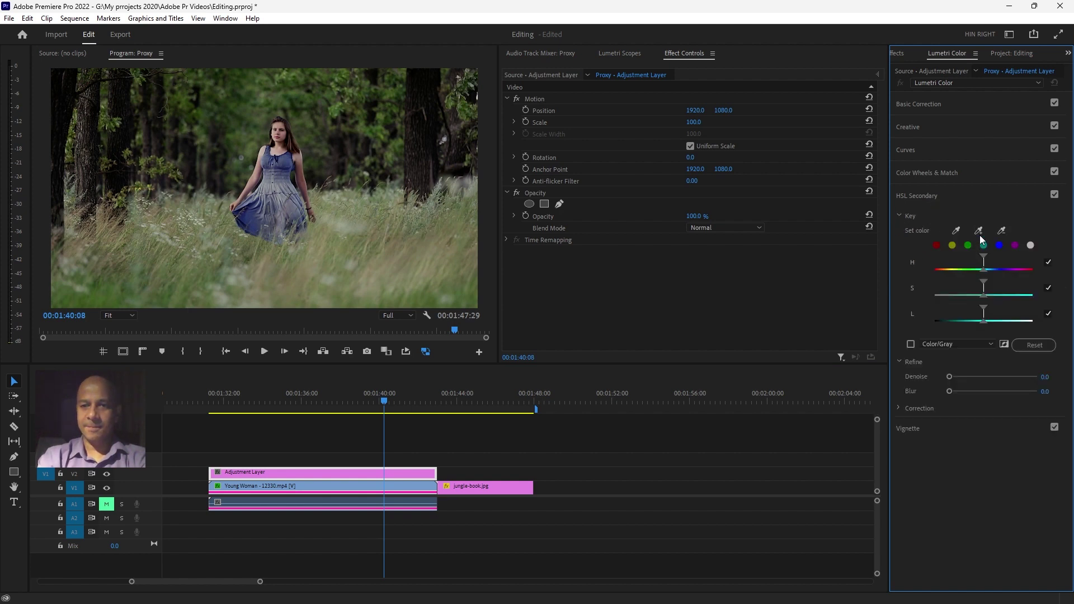
# Sample the blue dress with the eyedropper, enable Color/Gray, and tighten the H, S and L ranges.
pyautogui.click(979, 233)
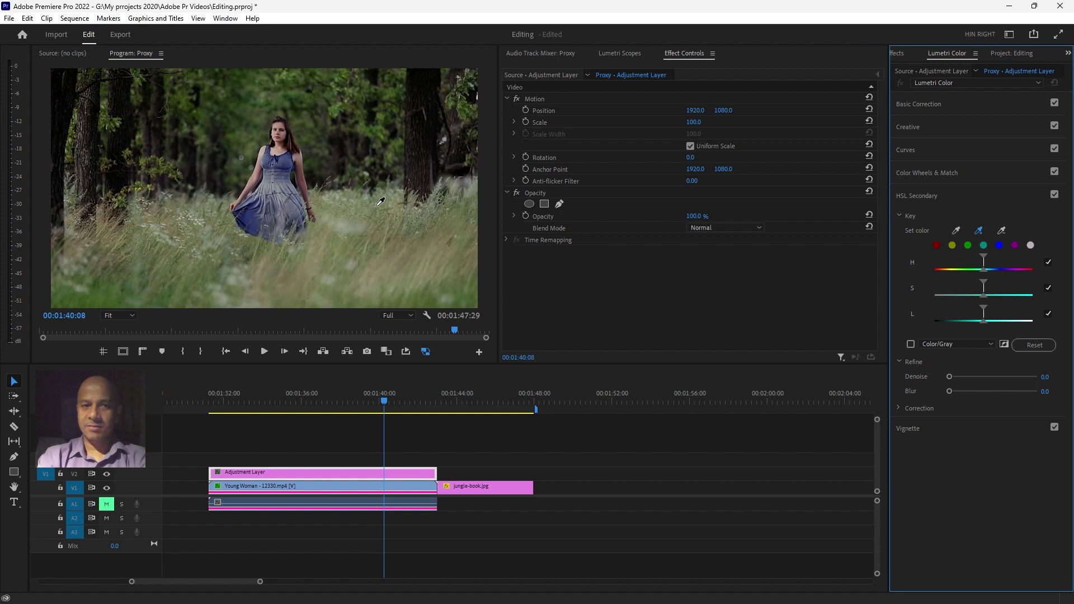
pyautogui.click(282, 166)
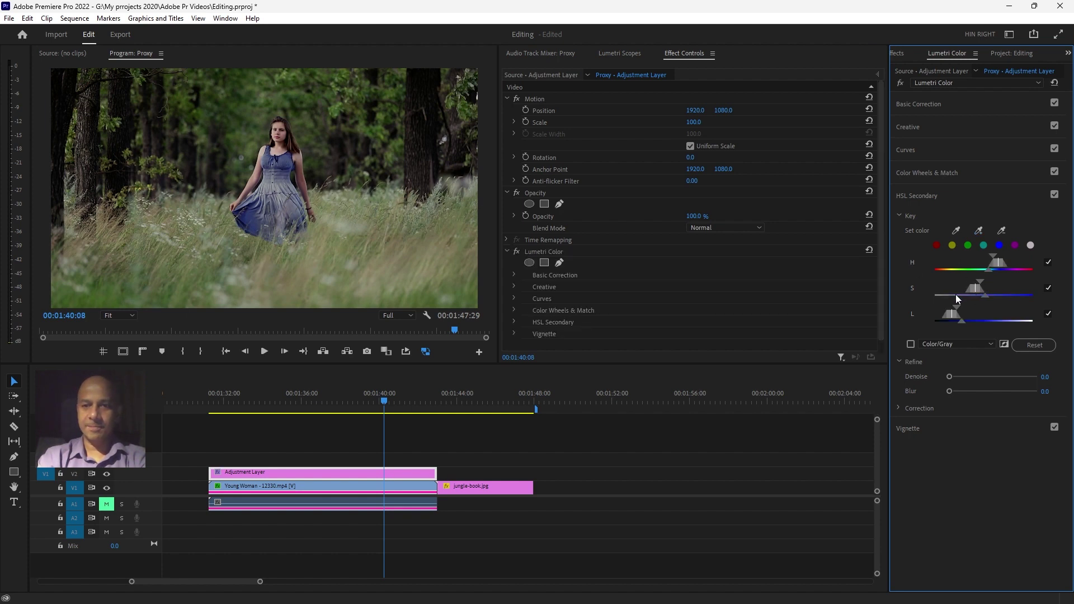
pyautogui.click(911, 344)
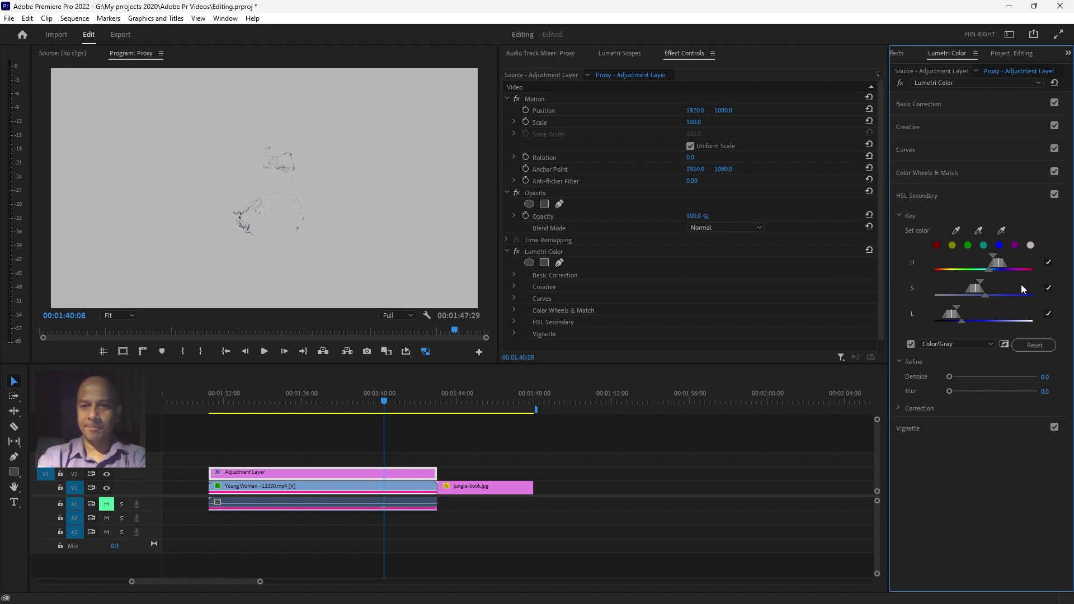
pyautogui.moveTo(993, 273)
pyautogui.mouseDown()
pyautogui.moveTo(975, 274)
pyautogui.moveTo(1009, 293)
pyautogui.moveTo(991, 288)
pyautogui.moveTo(1003, 287)
pyautogui.mouseUp()
pyautogui.moveTo(953, 314)
pyautogui.mouseDown()
pyautogui.moveTo(999, 320)
pyautogui.moveTo(979, 305)
pyautogui.mouseUp()
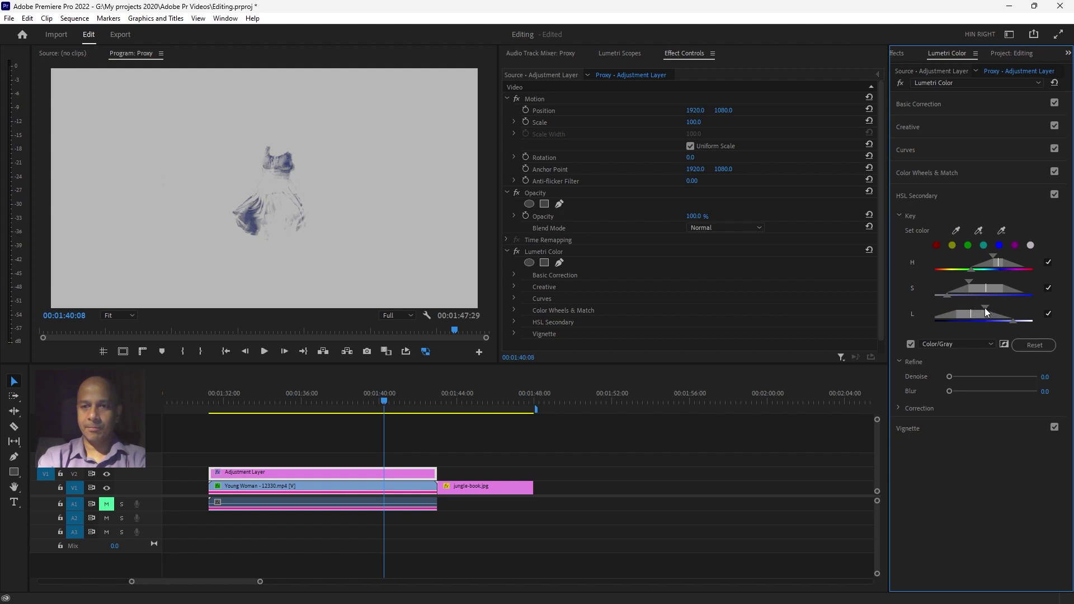
pyautogui.moveTo(983, 310); pyautogui.dragTo(979, 314)
pyautogui.moveTo(992, 260); pyautogui.dragTo(983, 259)
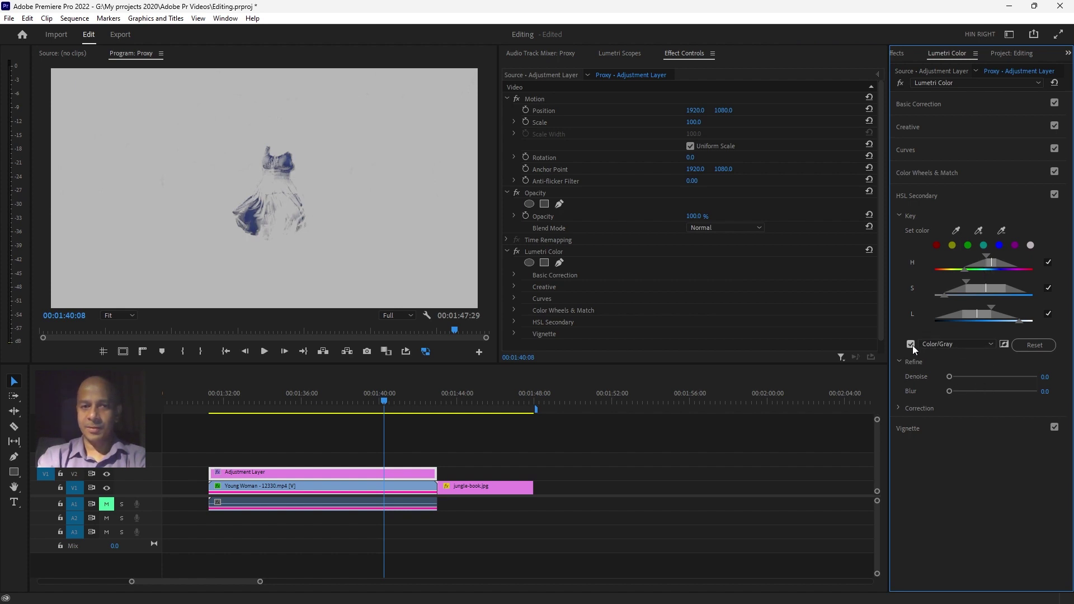
# Invert the dress key, turn off Color/Gray, and set Denoise 13.9 with Blur 6.5.
pyautogui.click(1005, 345)
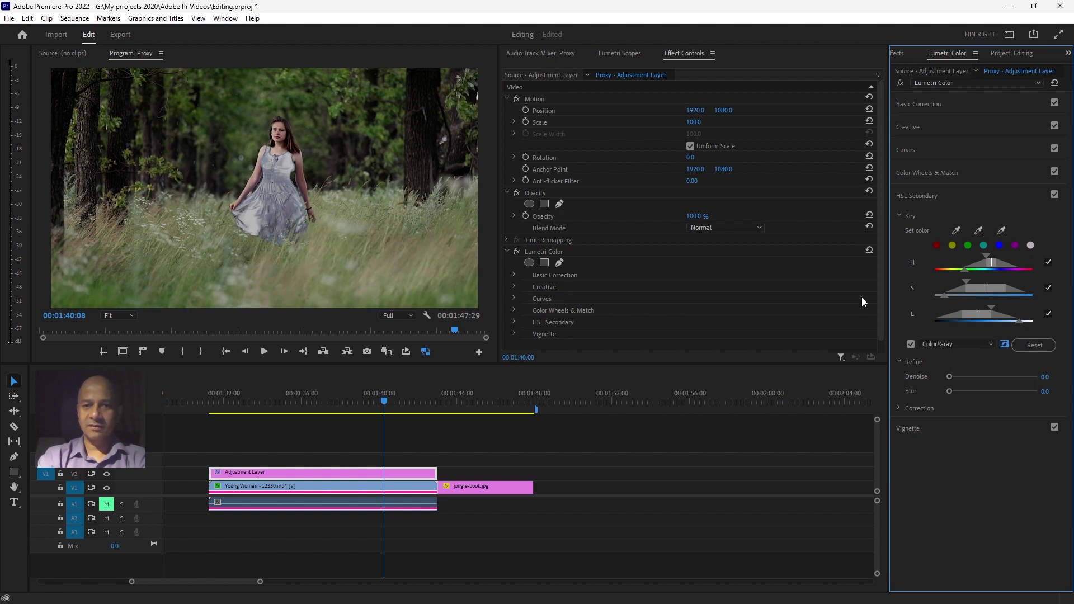
pyautogui.click(911, 345)
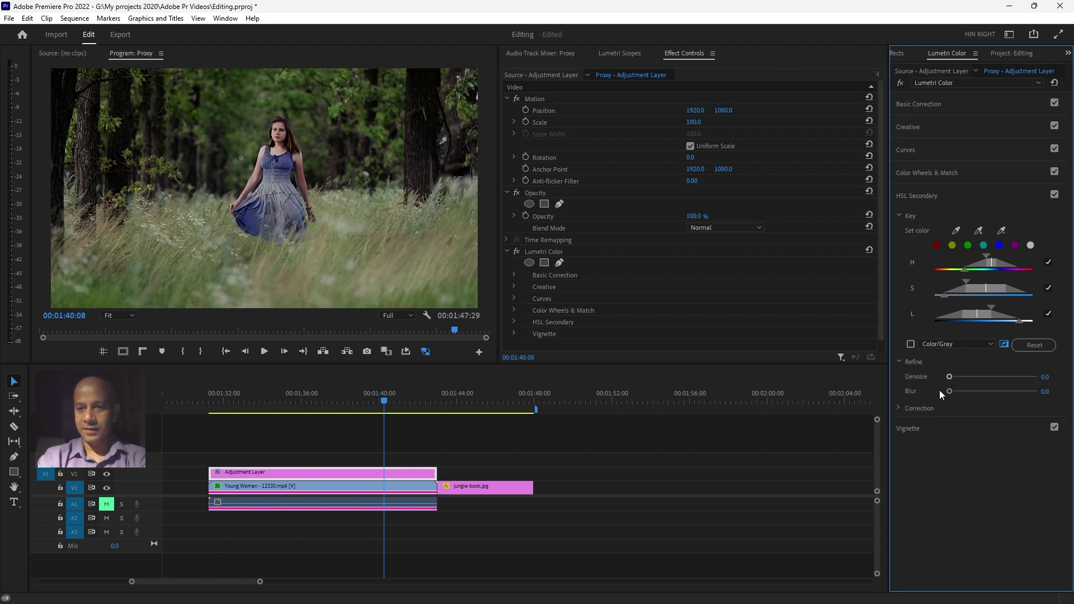
pyautogui.moveTo(948, 391)
pyautogui.mouseDown()
pyautogui.moveTo(964, 394)
pyautogui.moveTo(962, 377)
pyautogui.moveTo(968, 392)
pyautogui.mouseUp()
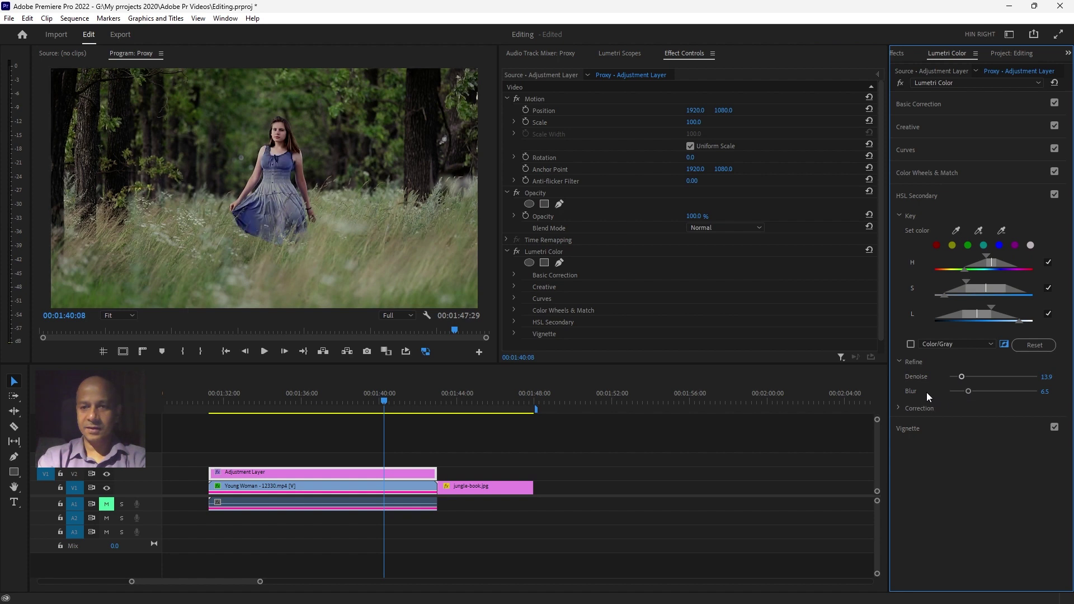
# Switch the greens correction to three-way wheels, then adjust the midtones and darken and tint the highlights.
pyautogui.click(900, 408)
pyautogui.scroll(-2, 1049, 382)
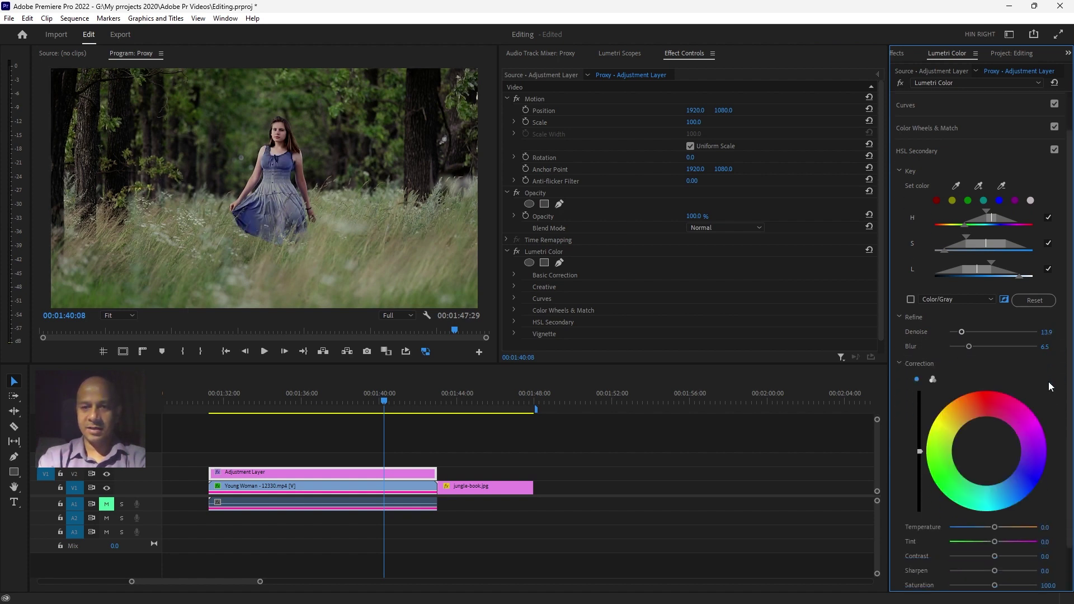
pyautogui.scroll(-1, 1048, 381)
pyautogui.scroll(-2, 1029, 375)
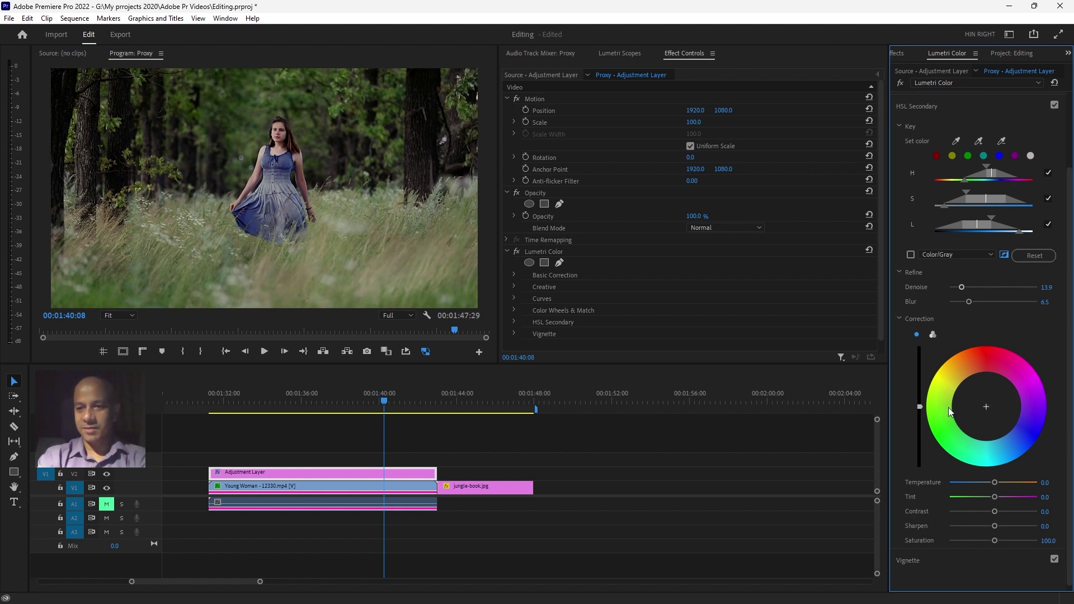
pyautogui.click(933, 334)
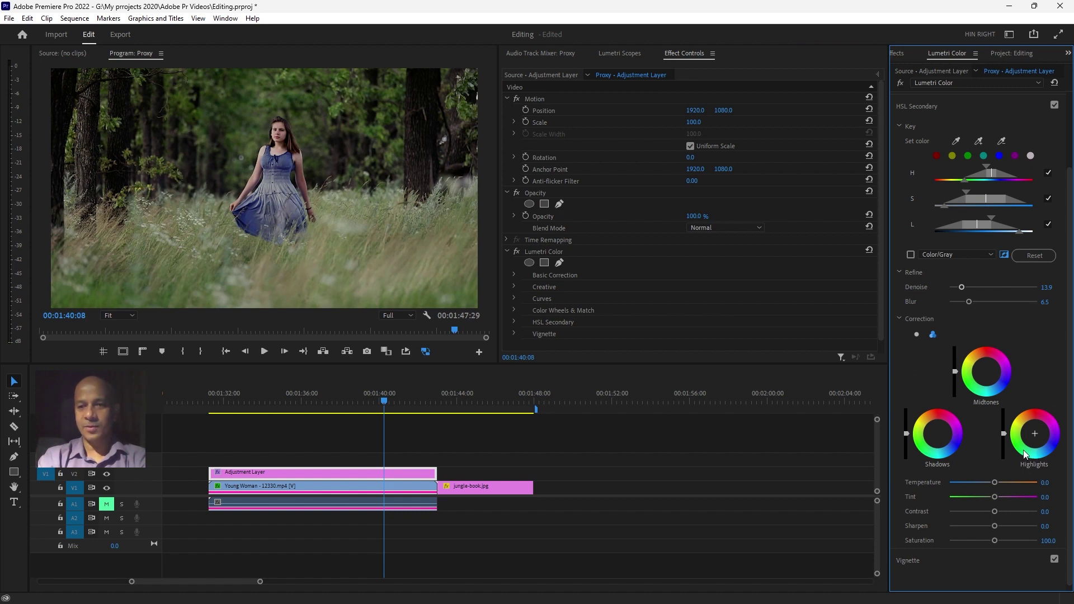
pyautogui.click(955, 371)
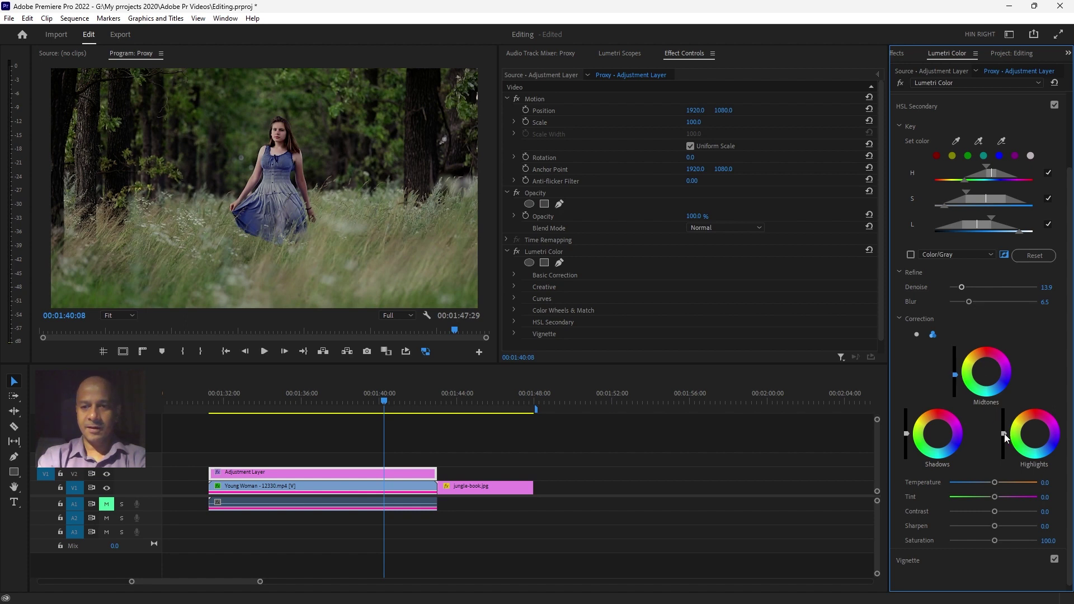
pyautogui.moveTo(1004, 434); pyautogui.dragTo(1004, 439)
pyautogui.click(1039, 440)
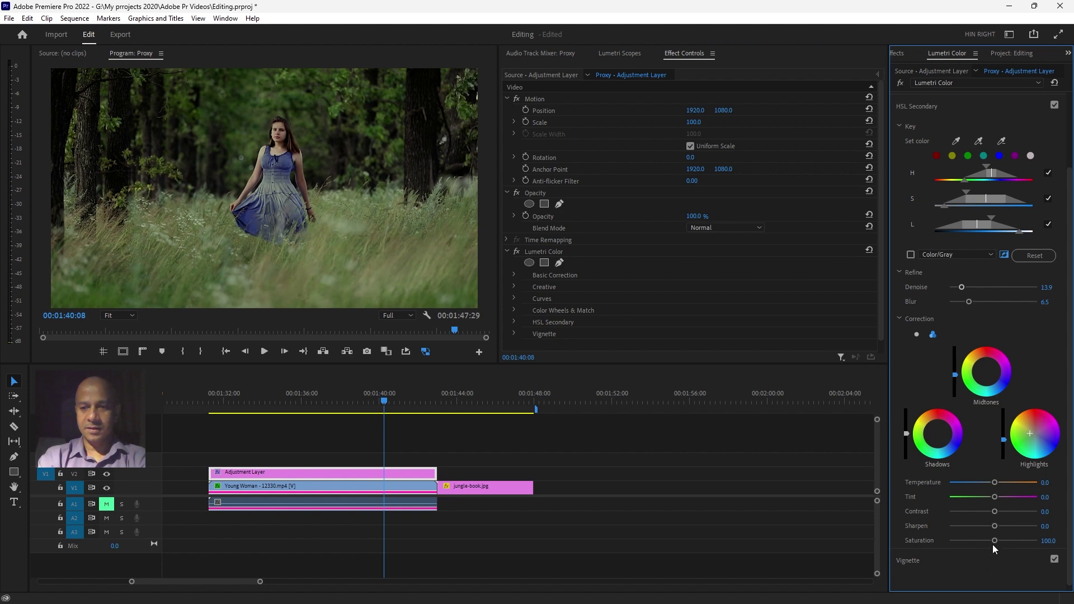
# Give the keyed greens saturation 145.6, sharpen 16.5 and tint 7.6, with a temperature tweak.
pyautogui.moveTo(994, 541); pyautogui.dragTo(995, 542)
pyautogui.moveTo(1019, 541); pyautogui.dragTo(1017, 542)
pyautogui.moveTo(995, 487); pyautogui.dragTo(993, 485)
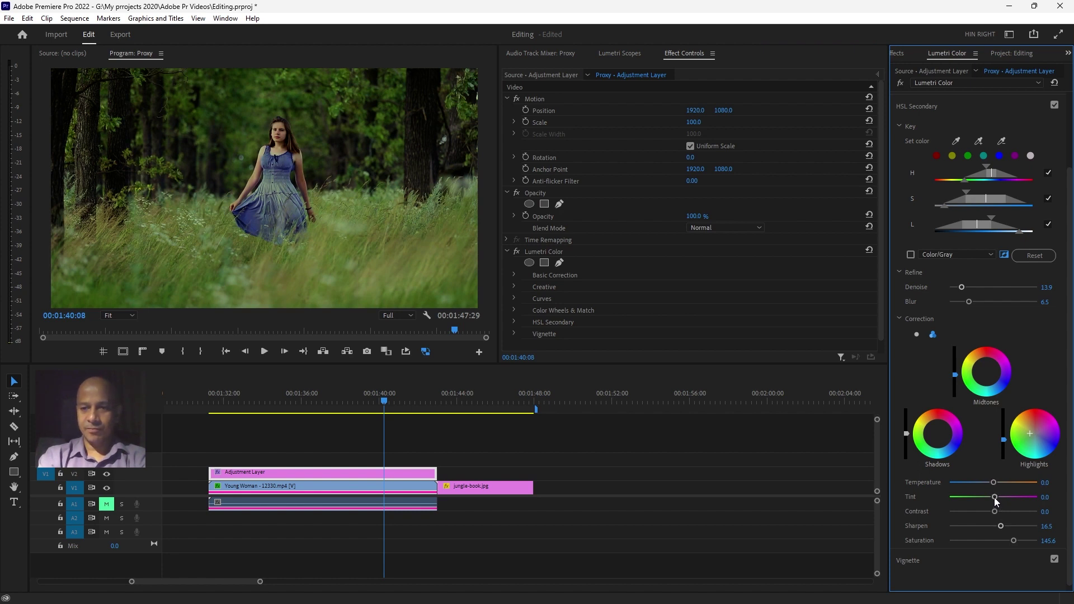
pyautogui.moveTo(1001, 501); pyautogui.dragTo(997, 501)
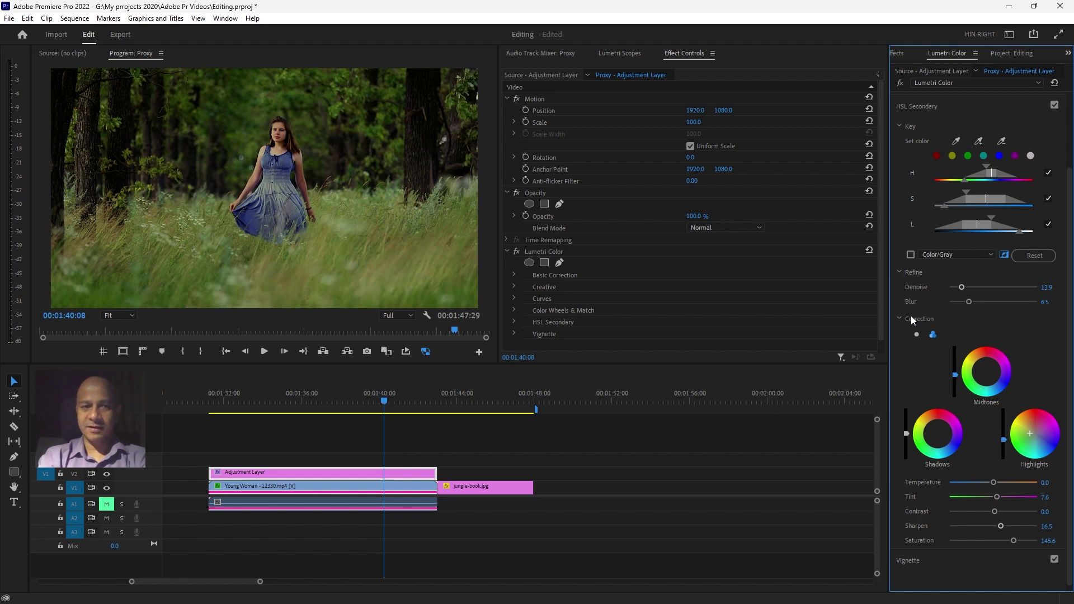
# Collapse the HSL Secondary key, refine and section panels.
pyautogui.click(899, 127)
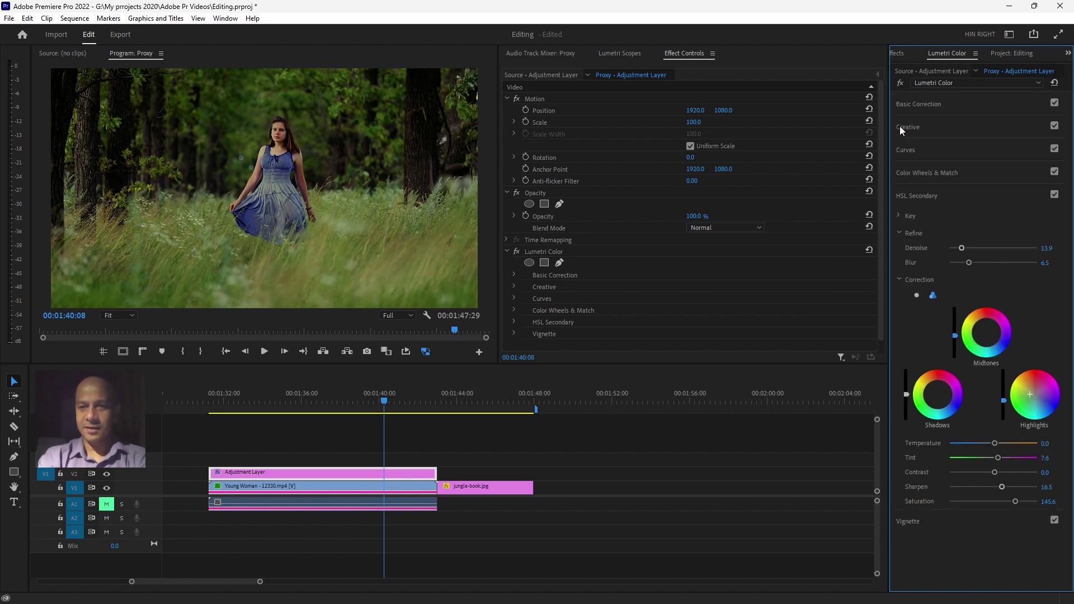
pyautogui.click(900, 234)
pyautogui.click(903, 199)
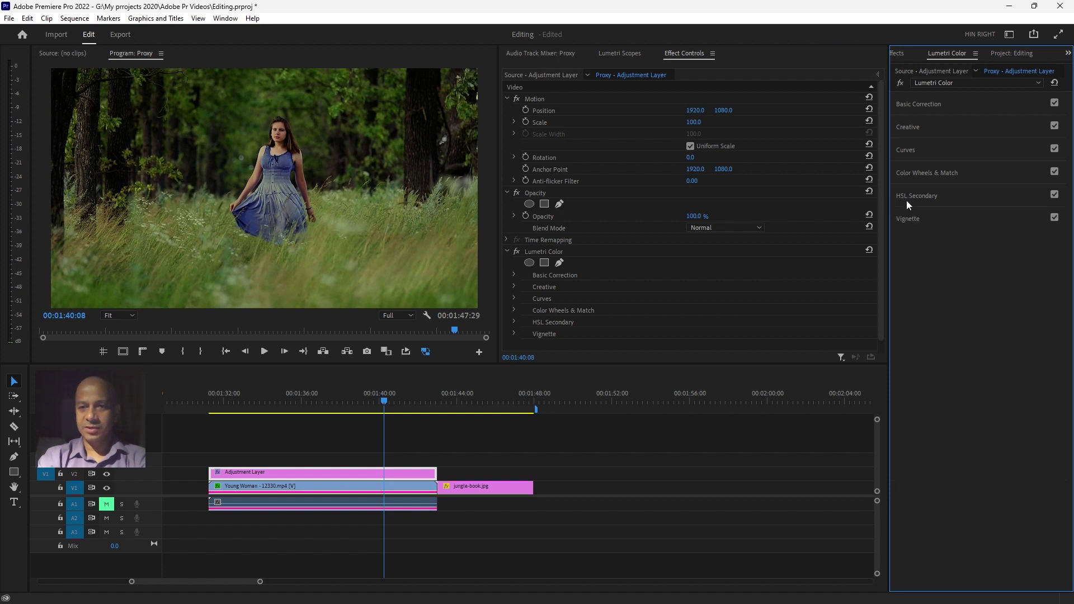
# Add a vignette: amount -1.1, midpoint 55.7, roundness 46.8, feather 94.3, previewed at a later frame.
pyautogui.click(912, 219)
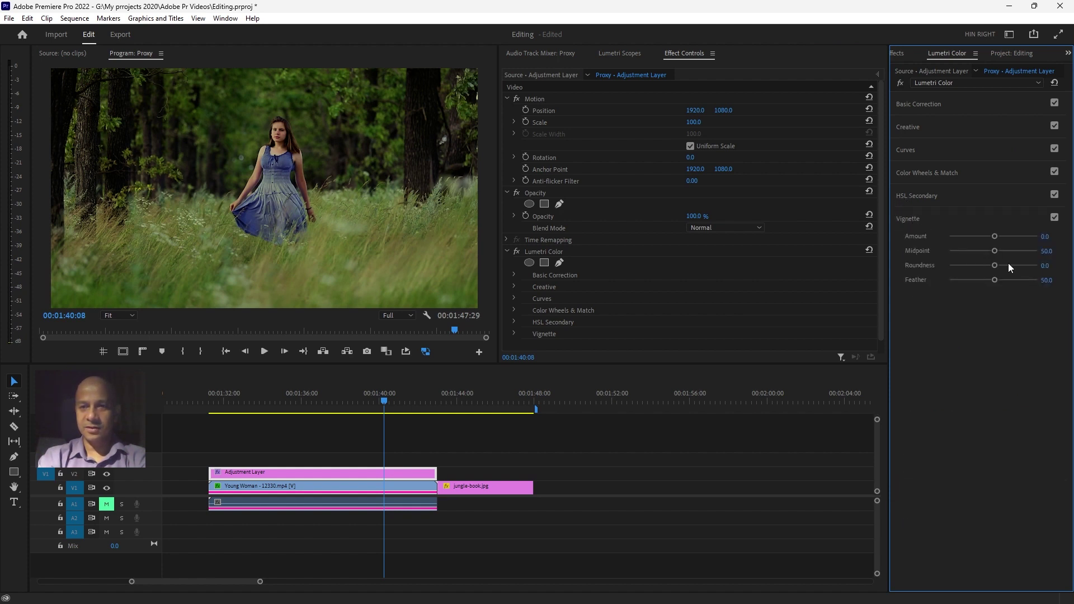
pyautogui.moveTo(995, 237); pyautogui.dragTo(977, 237)
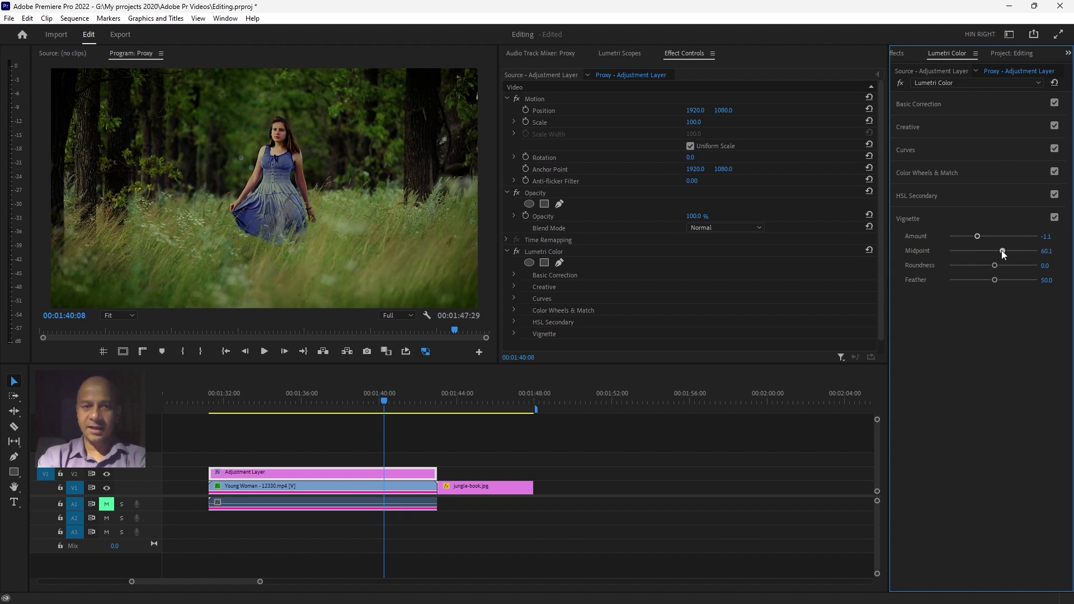
pyautogui.moveTo(1006, 253); pyautogui.dragTo(1004, 256)
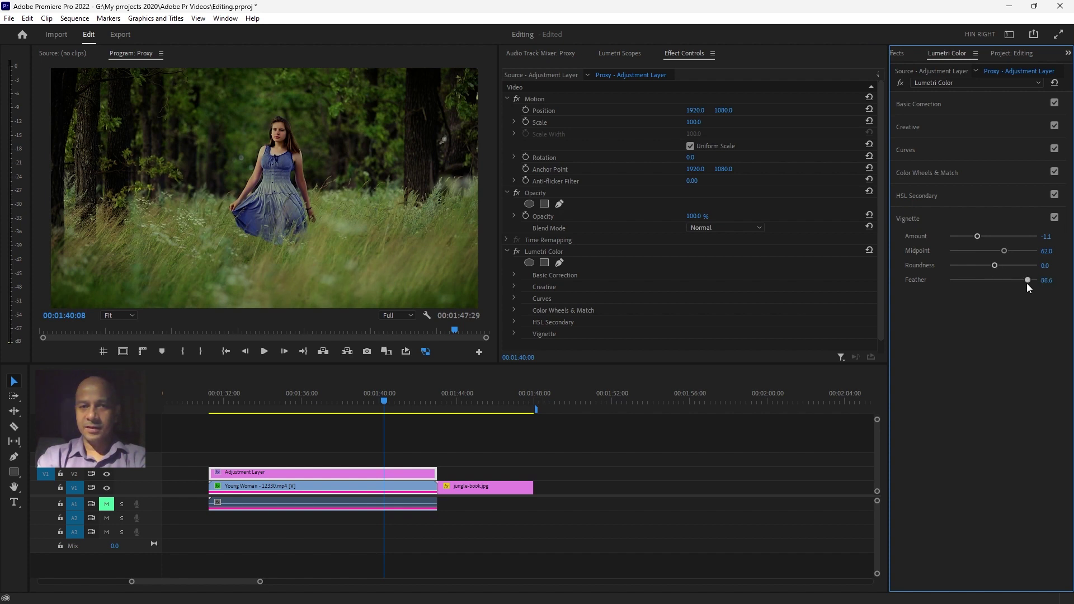
pyautogui.moveTo(1005, 265); pyautogui.dragTo(978, 237)
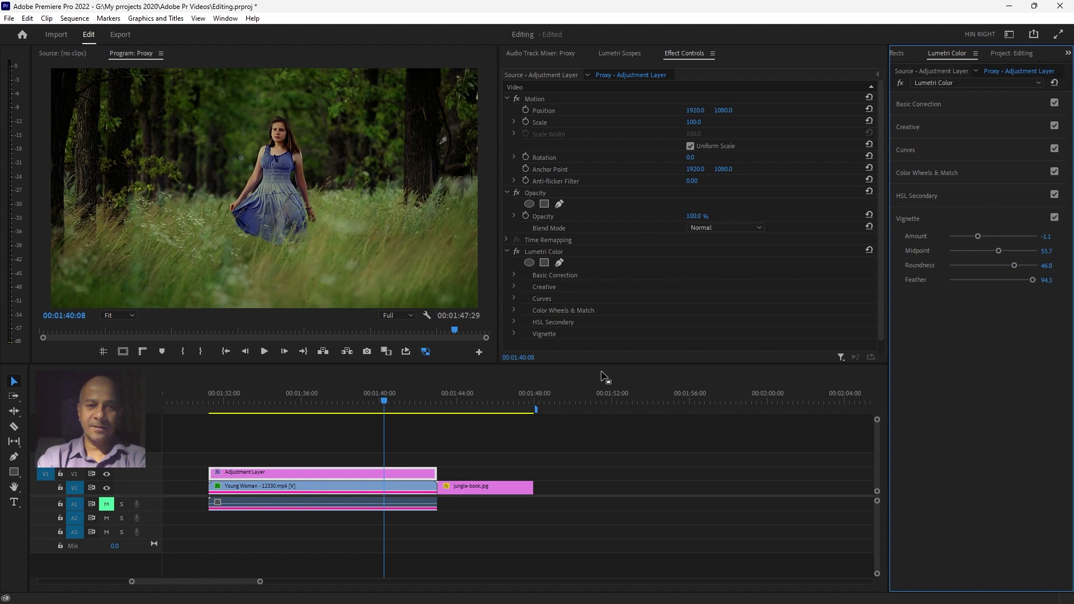
pyautogui.moveTo(379, 404)
pyautogui.mouseDown()
pyautogui.moveTo(460, 412)
pyautogui.moveTo(401, 404)
pyautogui.mouseUp()
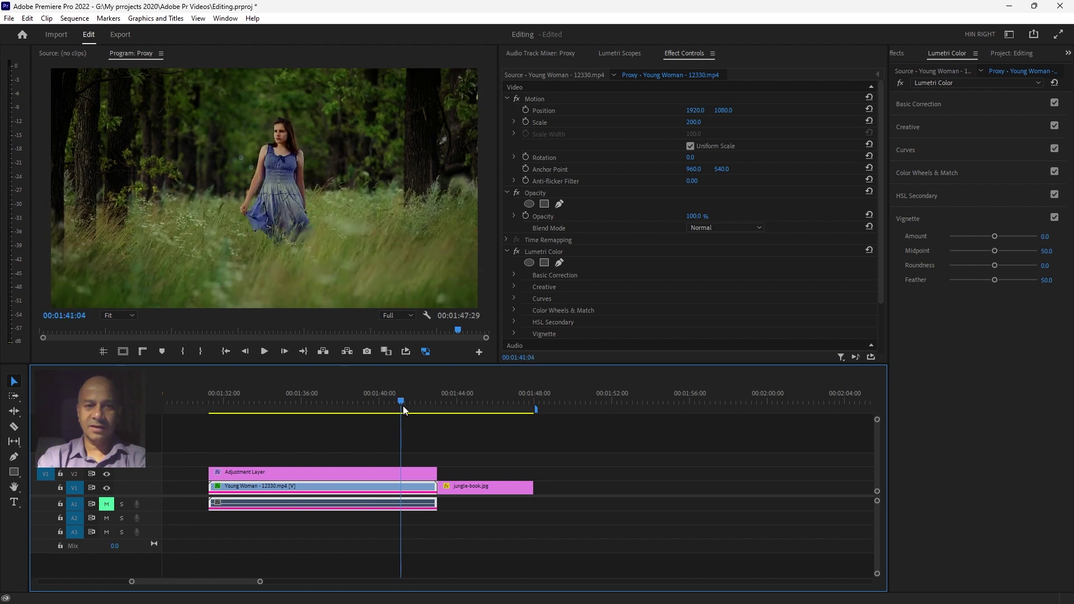
# Compare the Young Woman clip against jungle-book.jpg, then reselect the Adjustment Layer.
pyautogui.click(405, 474)
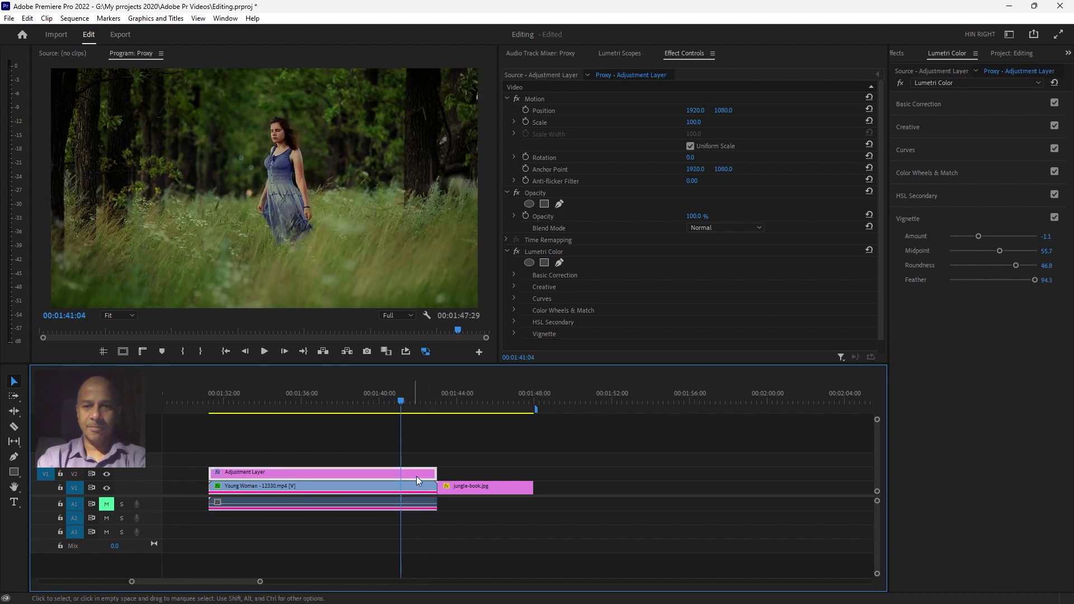
pyautogui.click(925, 195)
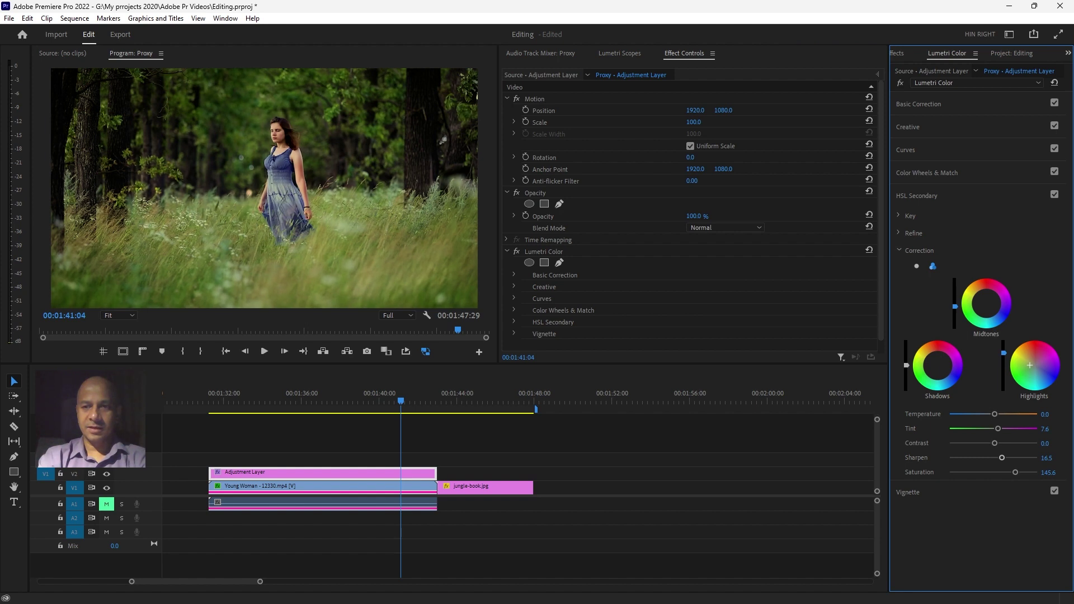
pyautogui.click(462, 401)
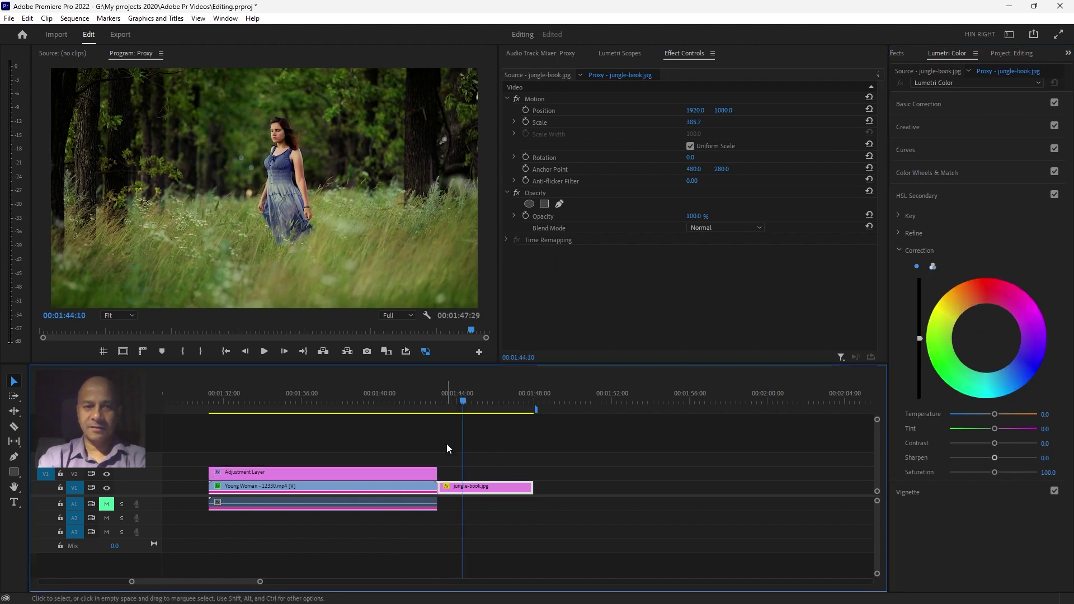
pyautogui.click(401, 393)
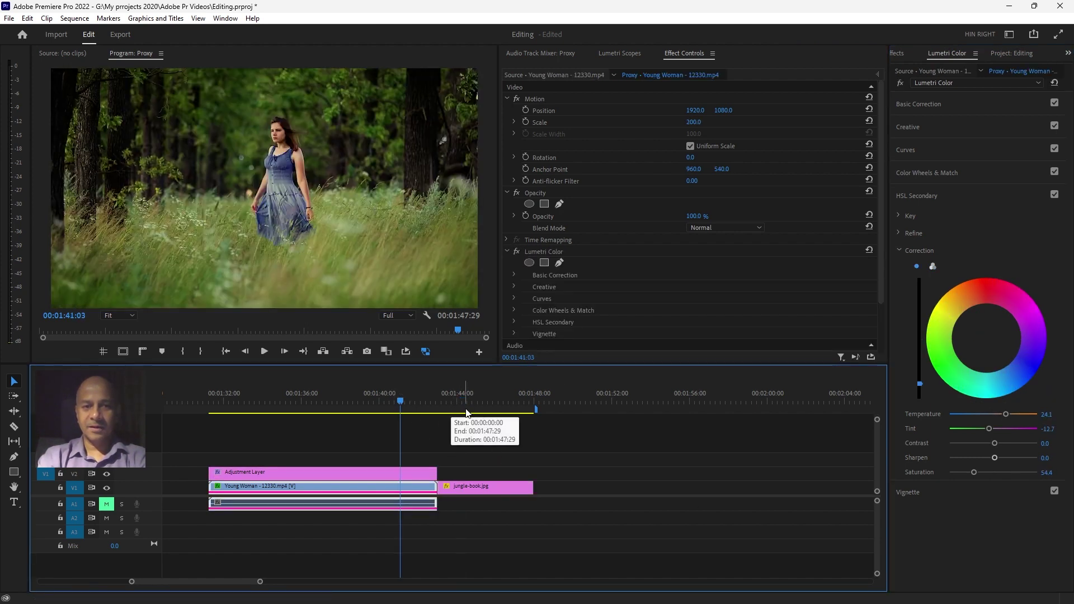
pyautogui.click(466, 407)
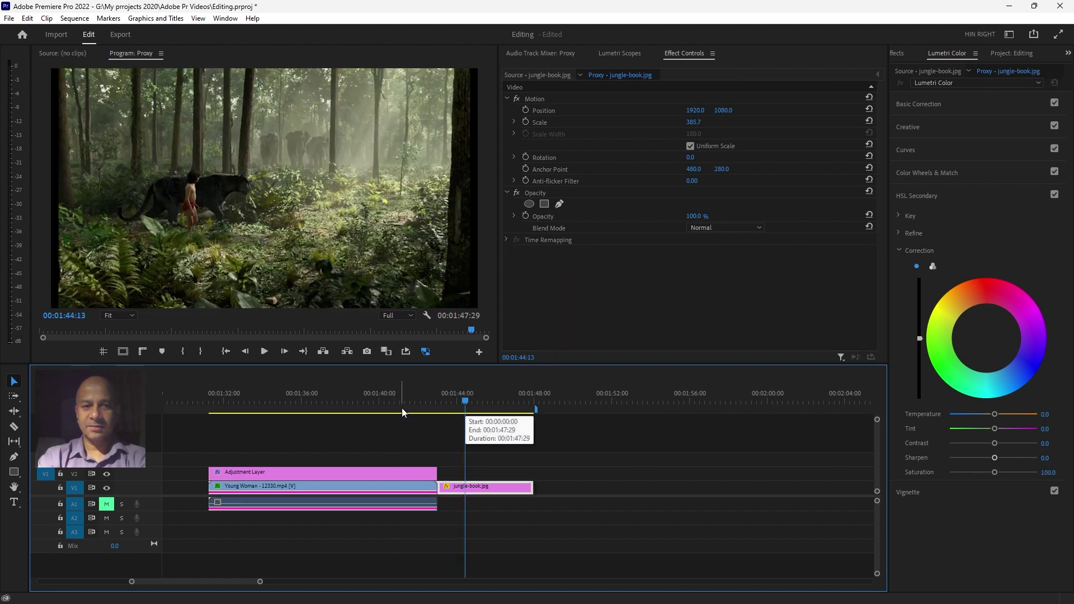
pyautogui.click(401, 408)
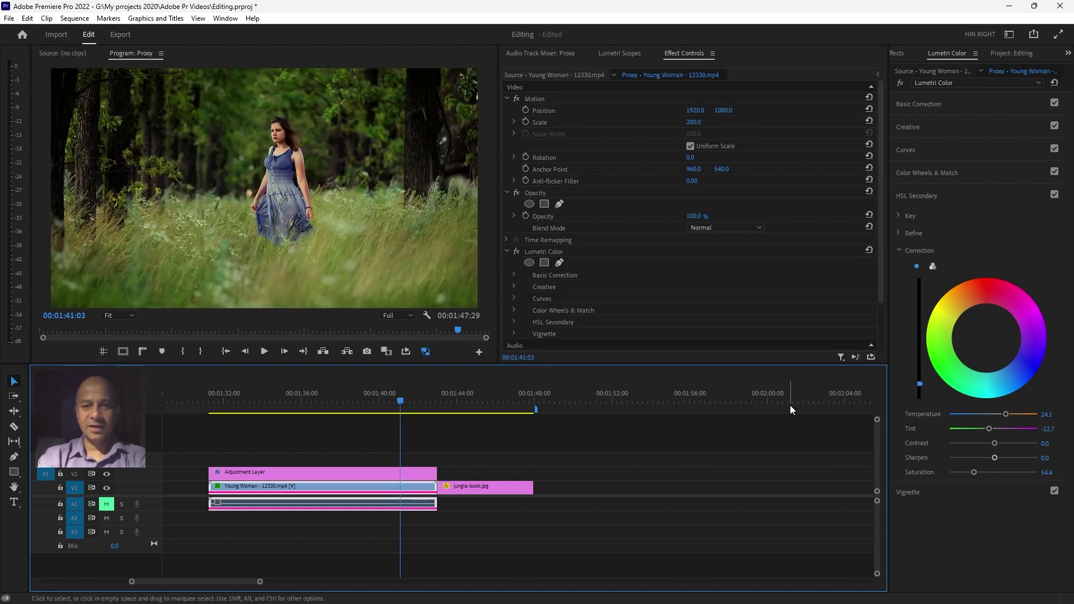
pyautogui.click(411, 471)
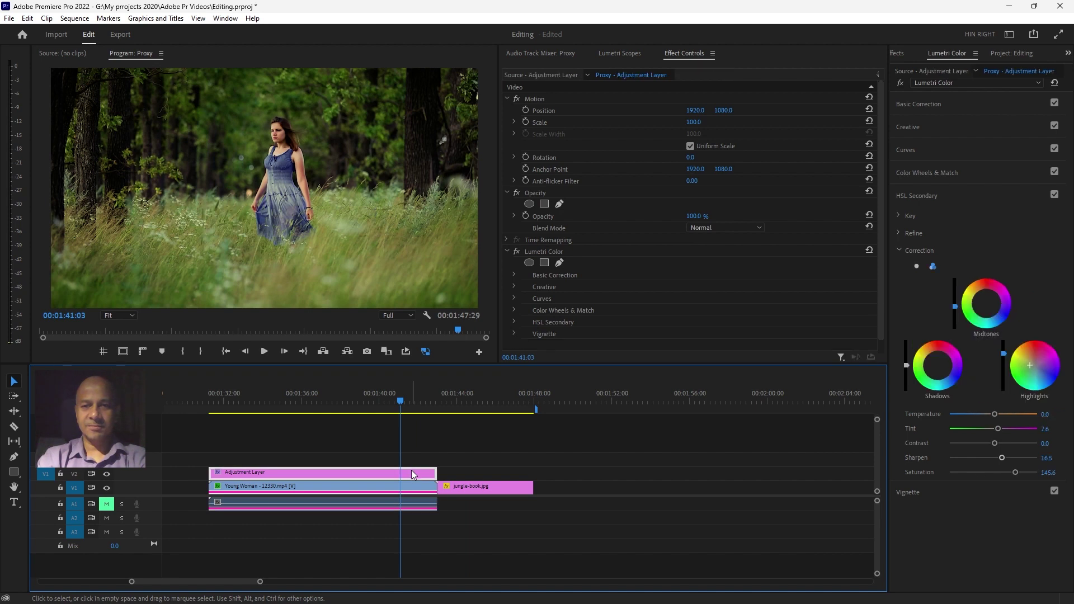
pyautogui.moveTo(400, 412); pyautogui.dragTo(406, 414)
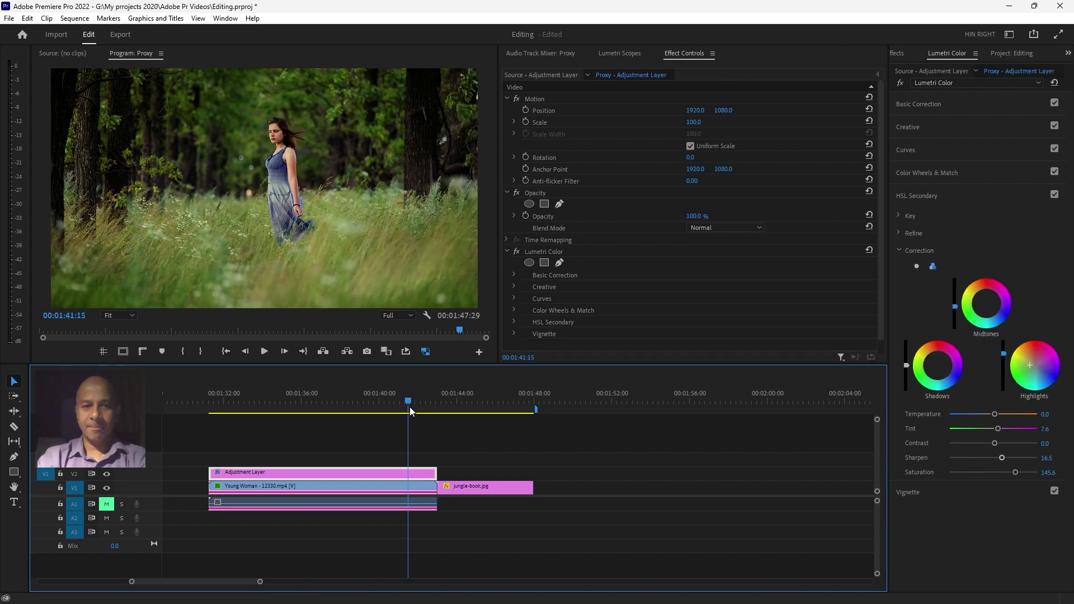